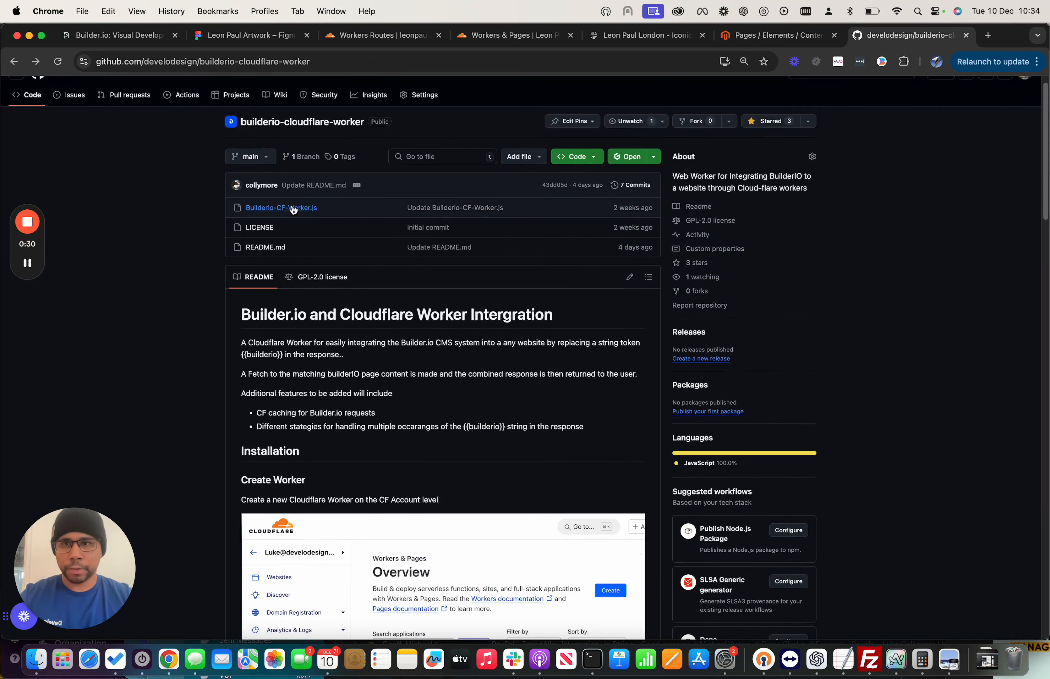
Open Builderio-CF-Worker.js in the builderio-cloudflare-worker repository and copy its entire code
{"action": "left_click", "coordinate": [293, 206]}
{"action": "key", "text": "super+a"}
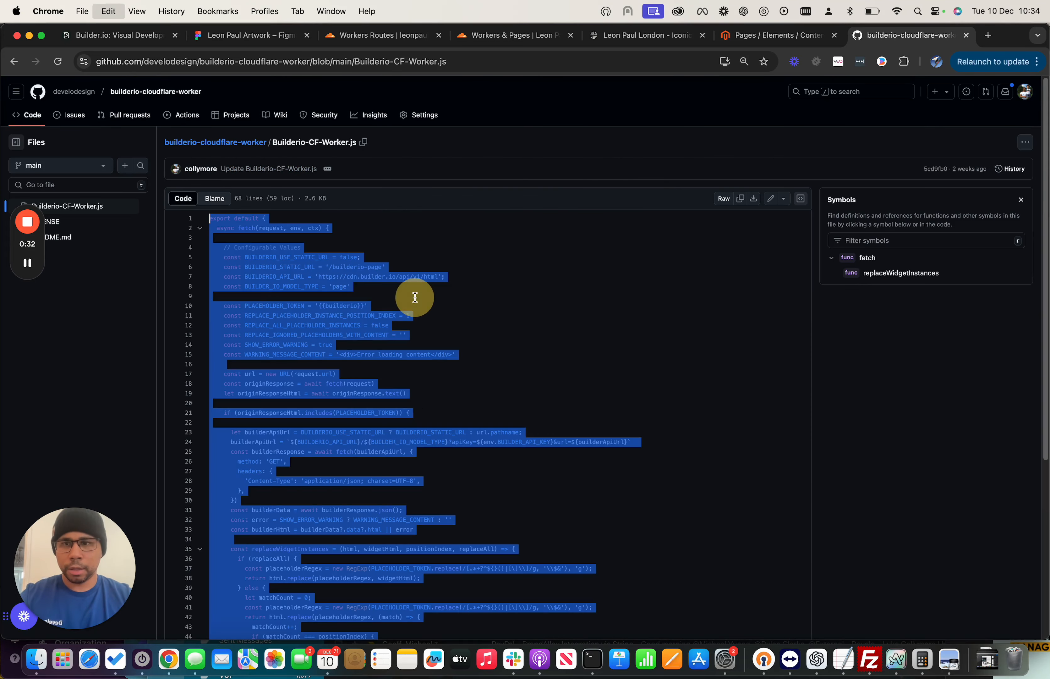
{"action": "left_click", "coordinate": [545, 273]}
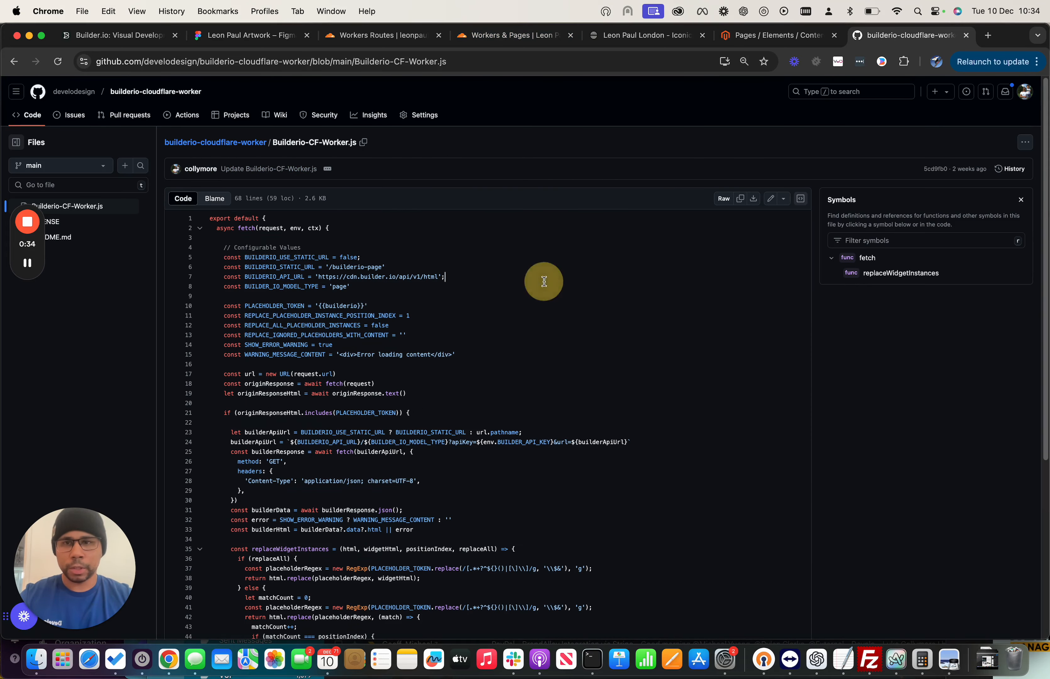
In Cloudflare Workers & Pages, create a "Hello World" Worker named builderio and deploy it
{"action": "left_click", "coordinate": [522, 41]}
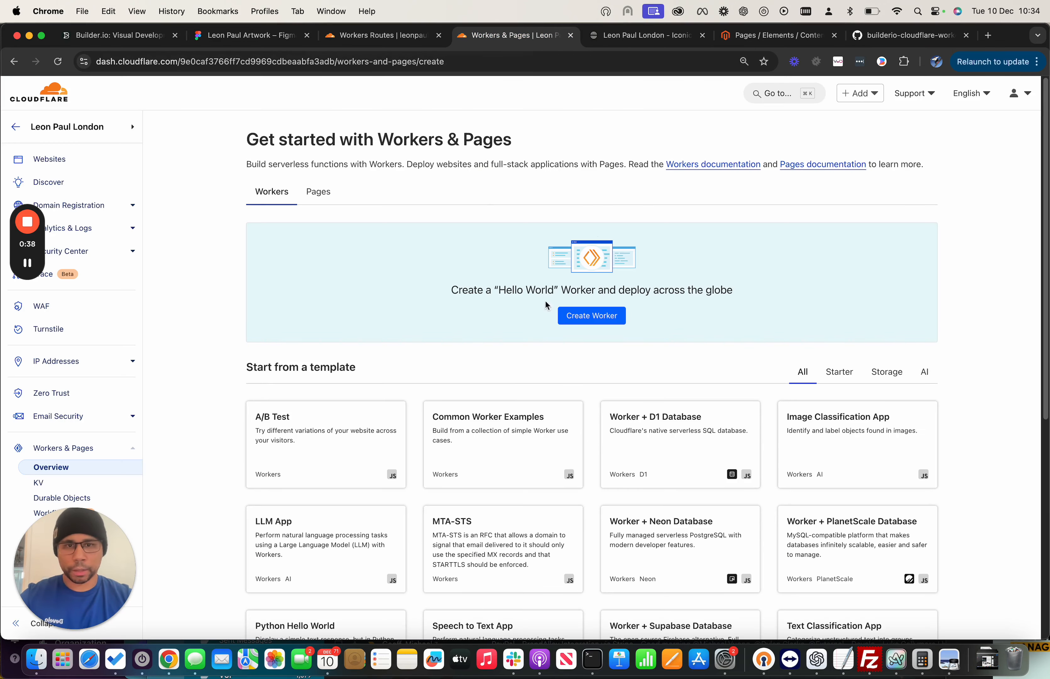
{"action": "left_click", "coordinate": [593, 316]}
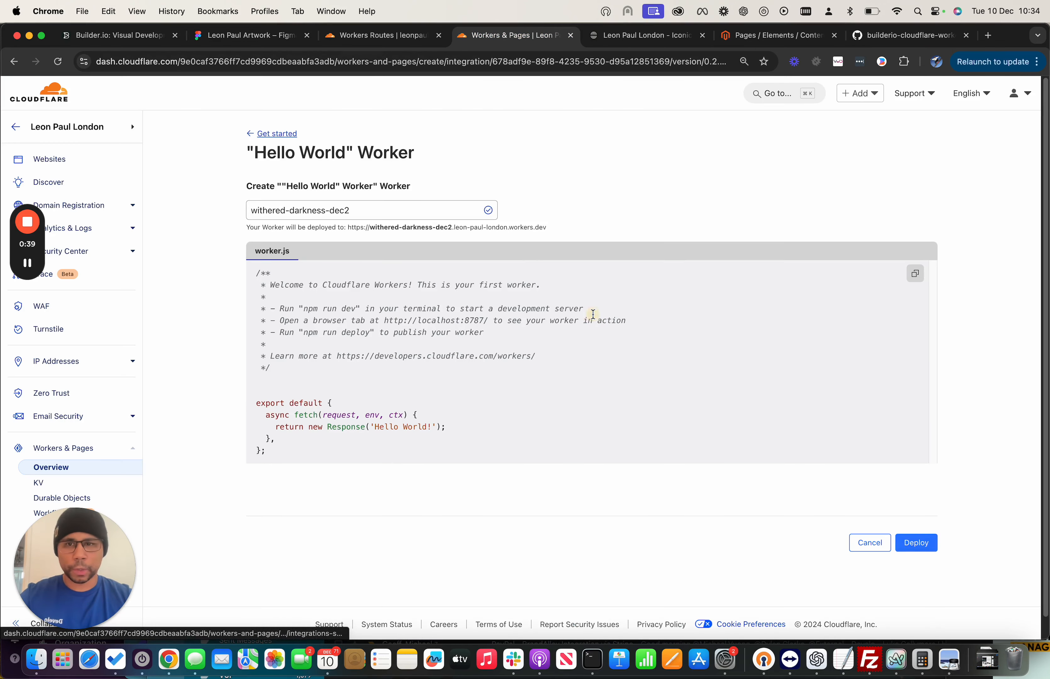
{"action": "triple_click", "coordinate": [392, 213]}
{"action": "type", "text": "builderio"}
{"action": "left_click", "coordinate": [791, 176]}
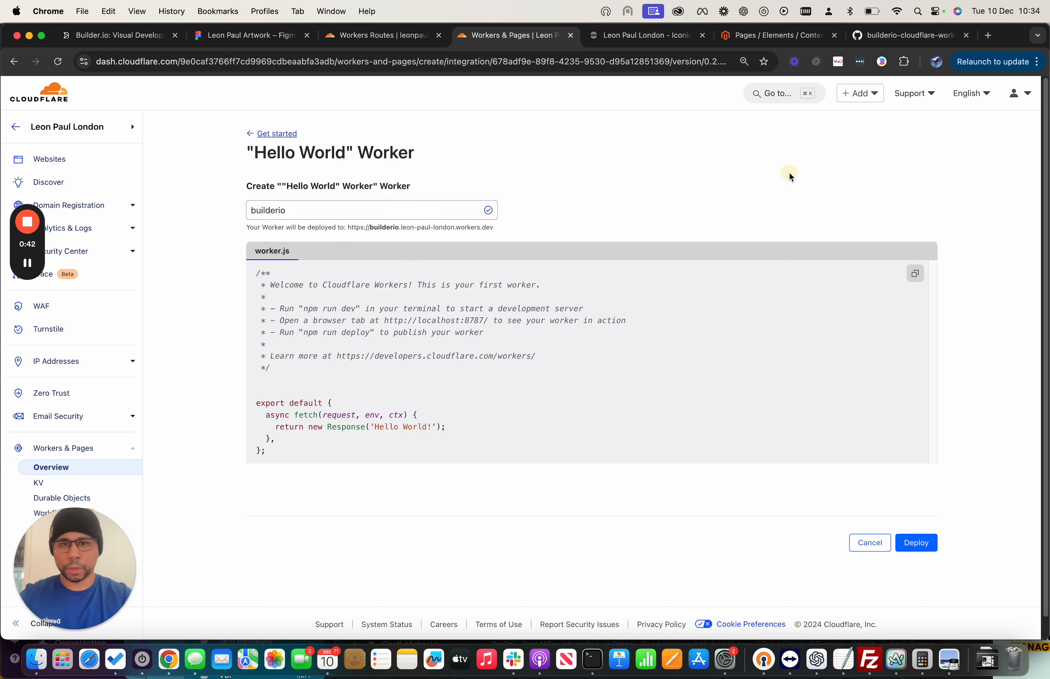
{"action": "left_click", "coordinate": [917, 543]}
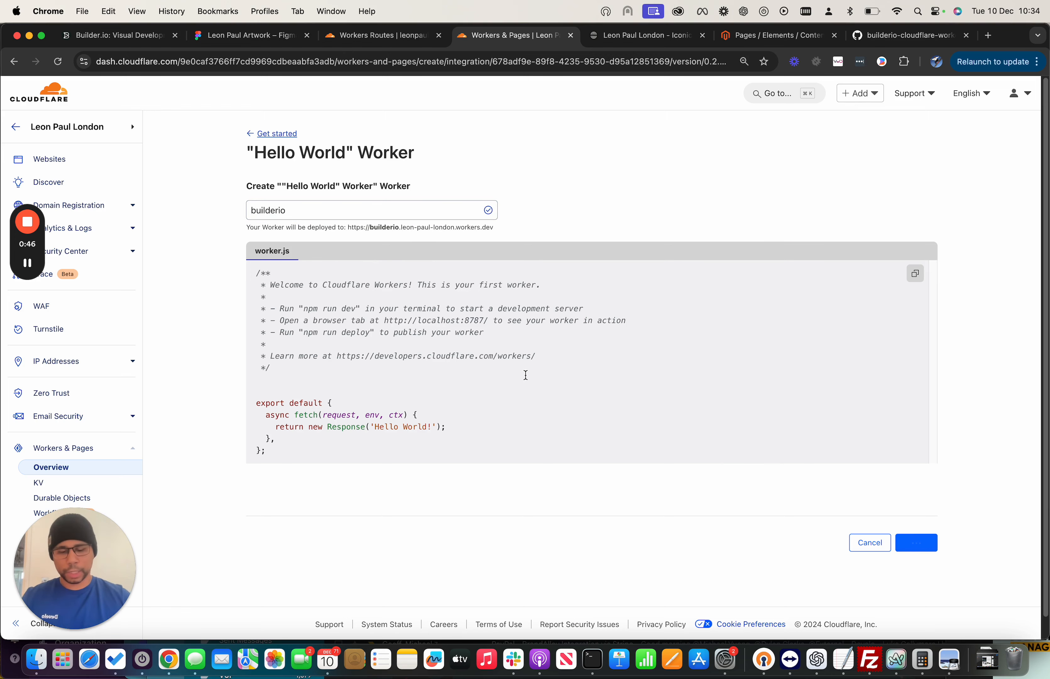
Enter the /builder-page path in the Leon Paul site's address without loading it, and view the Builder.io content list
{"action": "left_click", "coordinate": [633, 36]}
{"action": "left_click", "coordinate": [216, 64]}
{"action": "type", "text": "/builder-page"}
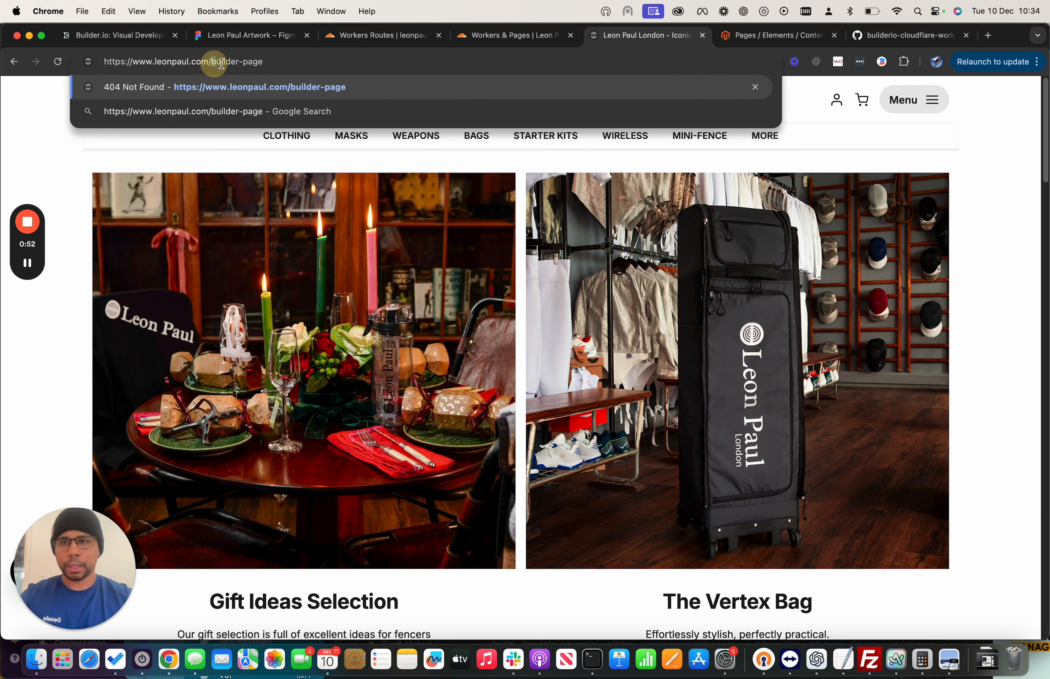
{"action": "left_click_drag", "start_coordinate": [211, 62], "coordinate": [272, 63]}
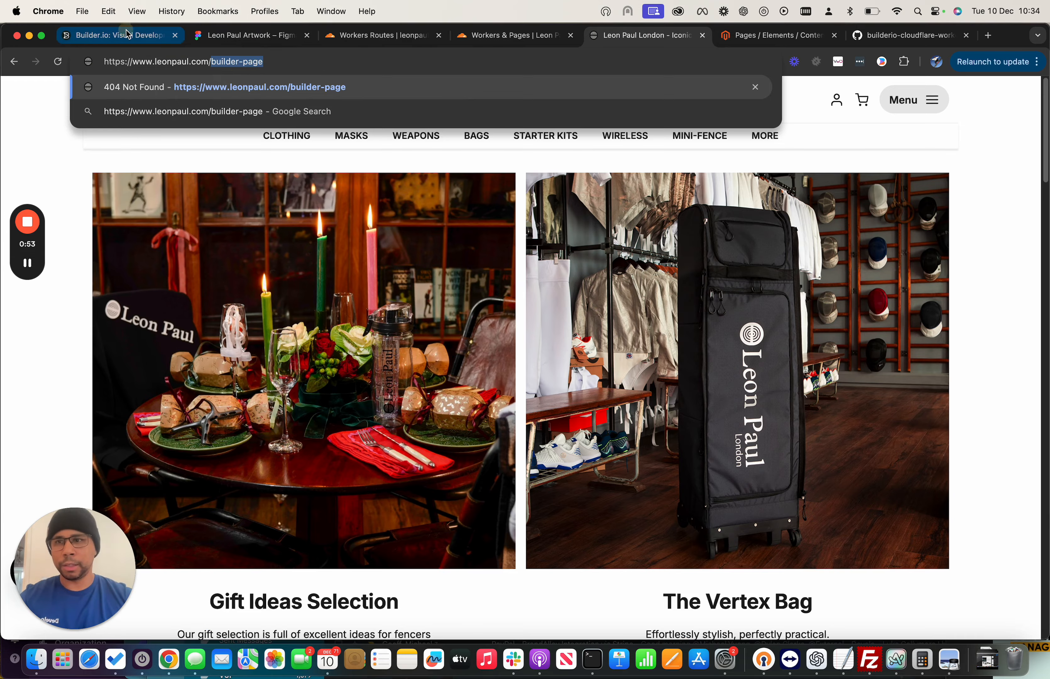
{"action": "left_click", "coordinate": [116, 35]}
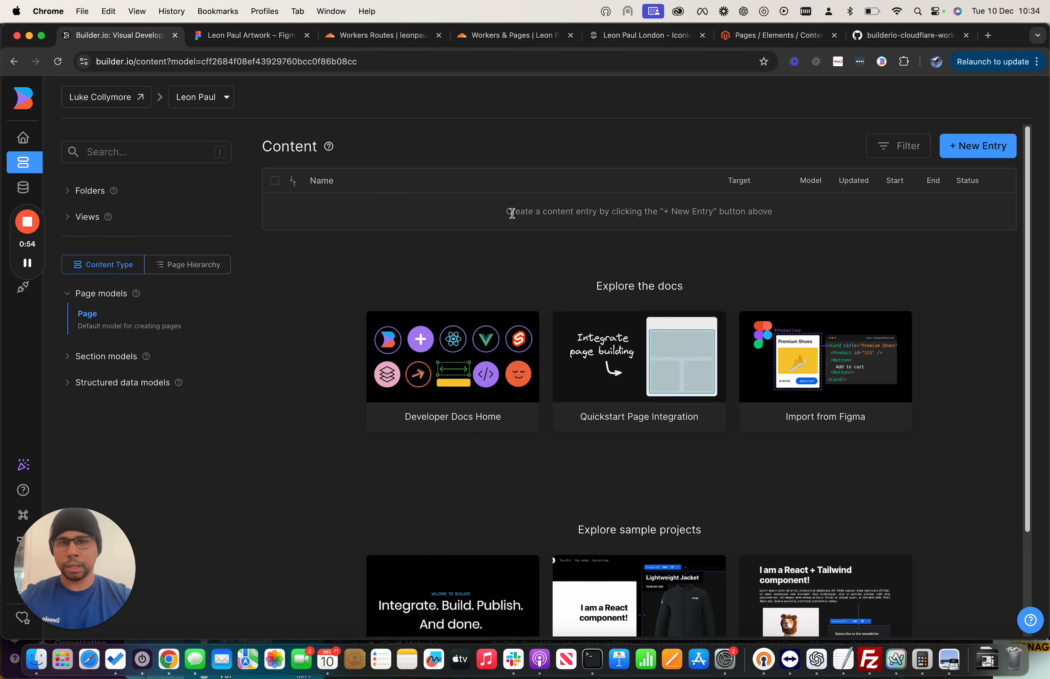
{"action": "left_click", "coordinate": [644, 36]}
Open the deployed builderio Worker's code in Cloudflare and replace all of worker.js with the copied repository code
{"action": "left_click", "coordinate": [561, 34]}
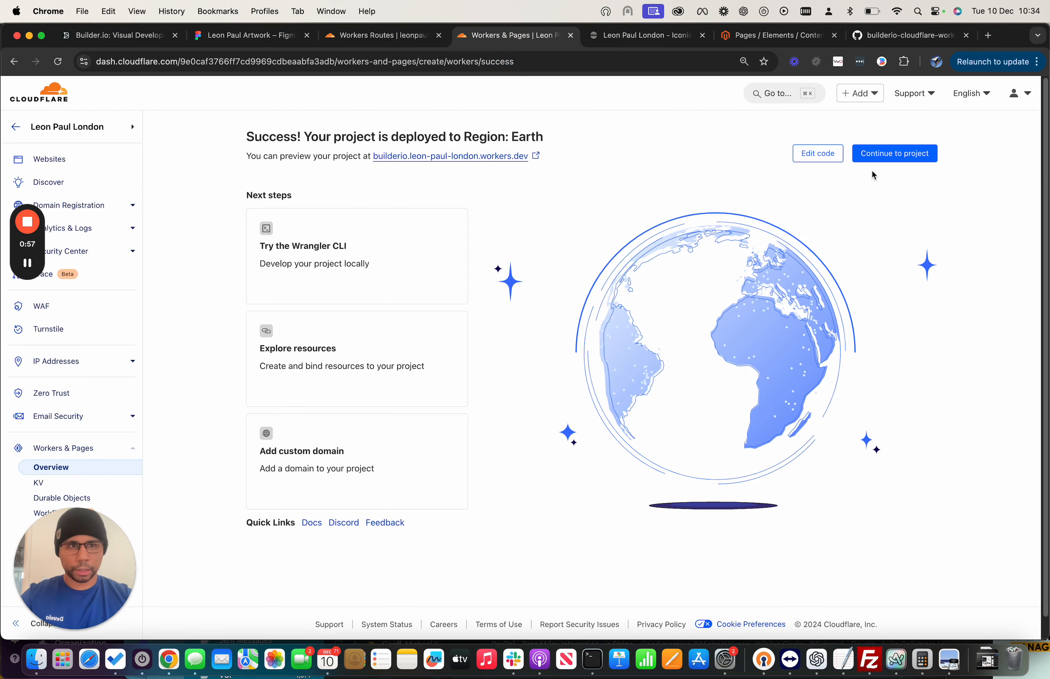
{"action": "left_click", "coordinate": [818, 153]}
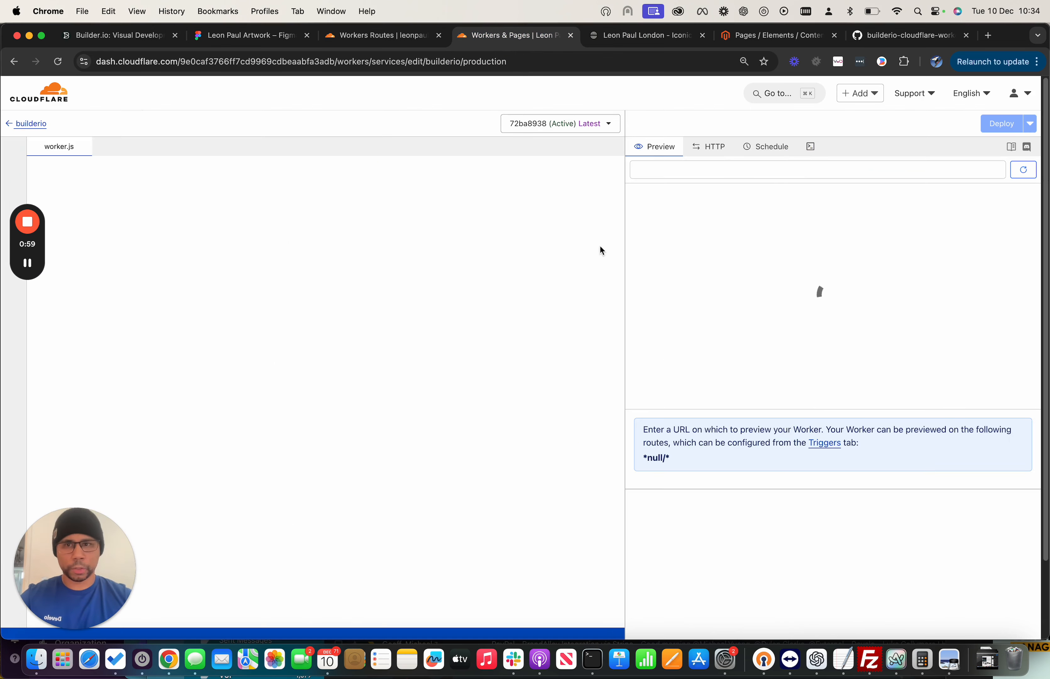
{"action": "key", "text": "super+a"}
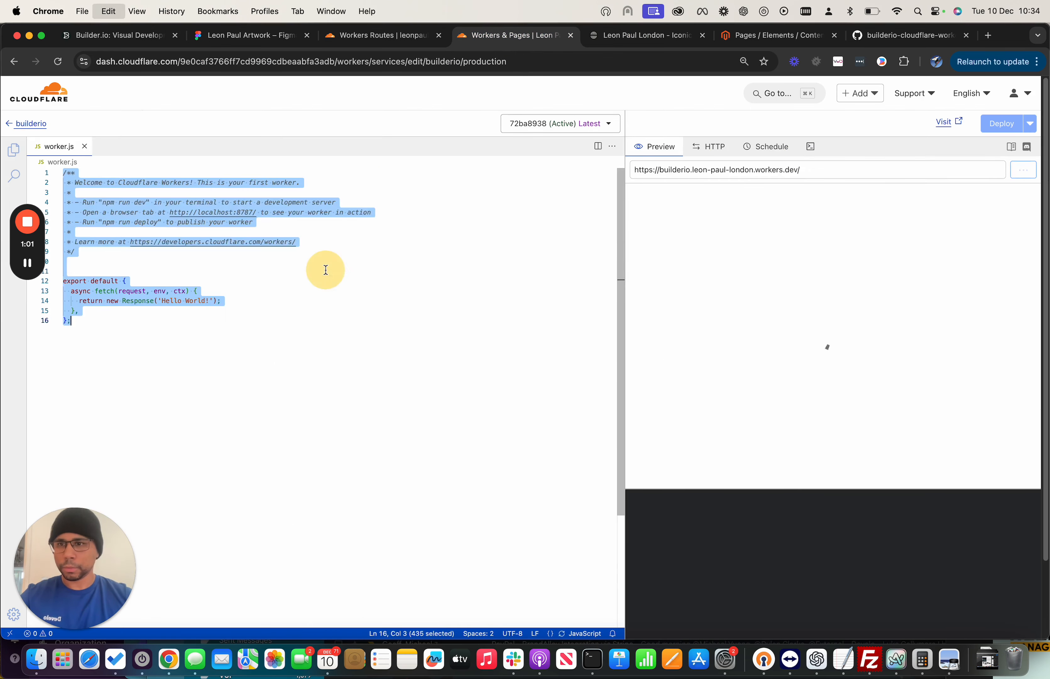
{"action": "key", "text": "super+v"}
{"action": "scroll", "coordinate": [287, 270], "scroll_direction": "up", "scroll_amount": 10}
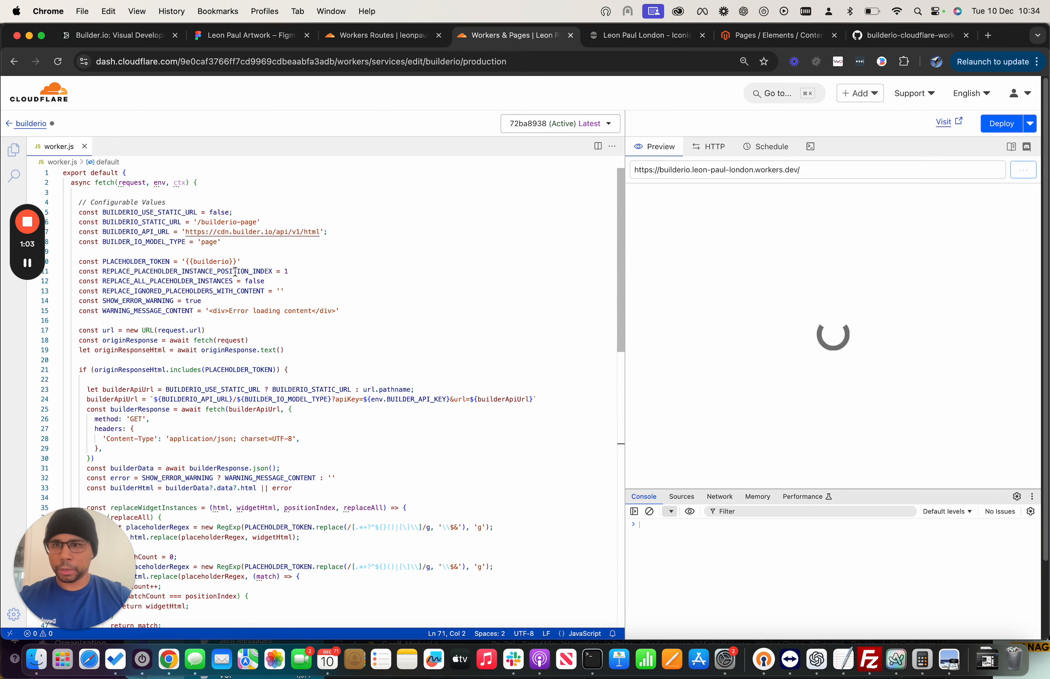
Copy the {{builderio}} value of PLACEHOLDER_TOKEN in worker.js and look over the rest of the script
{"action": "left_click_drag", "start_coordinate": [237, 261], "coordinate": [185, 262]}
{"action": "key", "text": "super+c"}
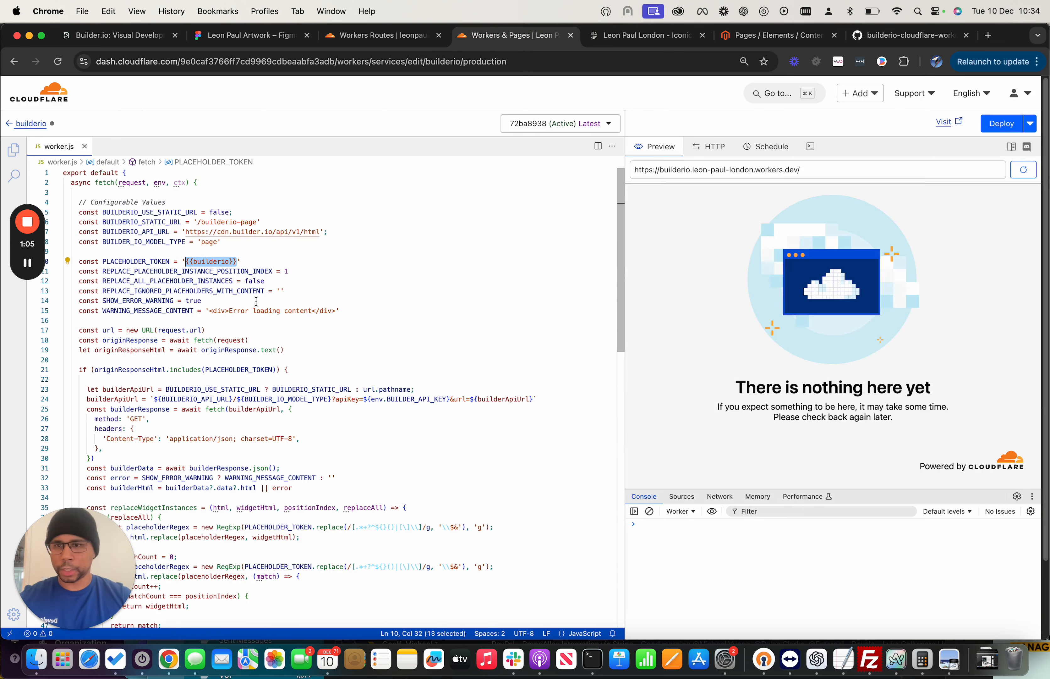
{"action": "scroll", "coordinate": [266, 354], "scroll_direction": "down", "scroll_amount": 3}
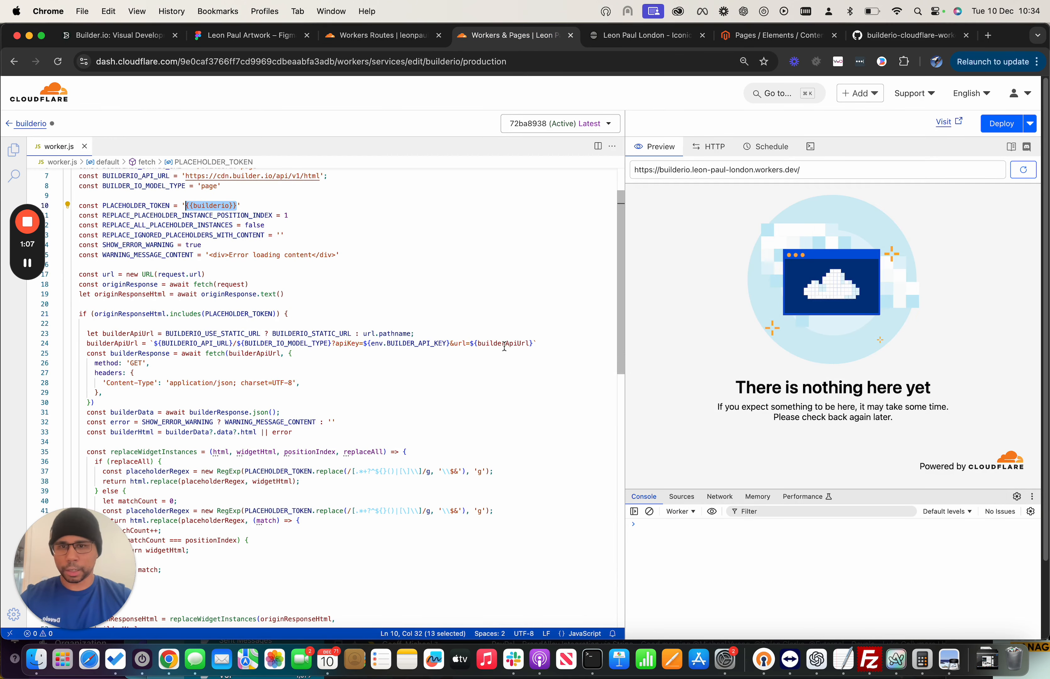
{"action": "scroll", "coordinate": [454, 387], "scroll_direction": "up", "scroll_amount": 3}
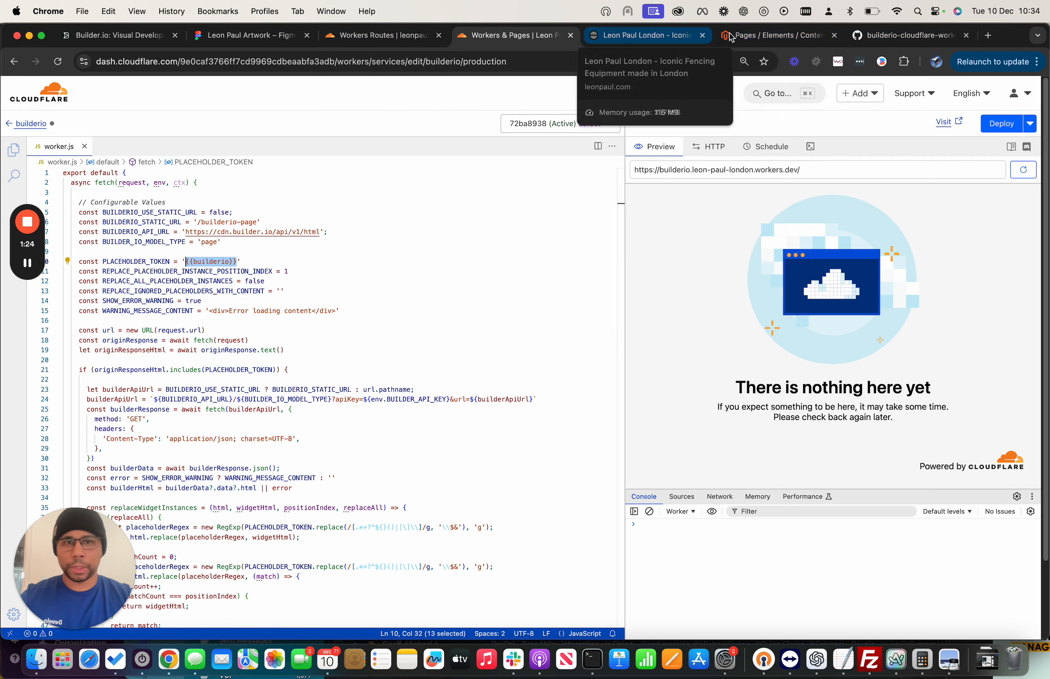
In the Magento admin, start a new page titled "Builder Test Page" with {{builderio}} as its content
{"action": "left_click", "coordinate": [761, 39]}
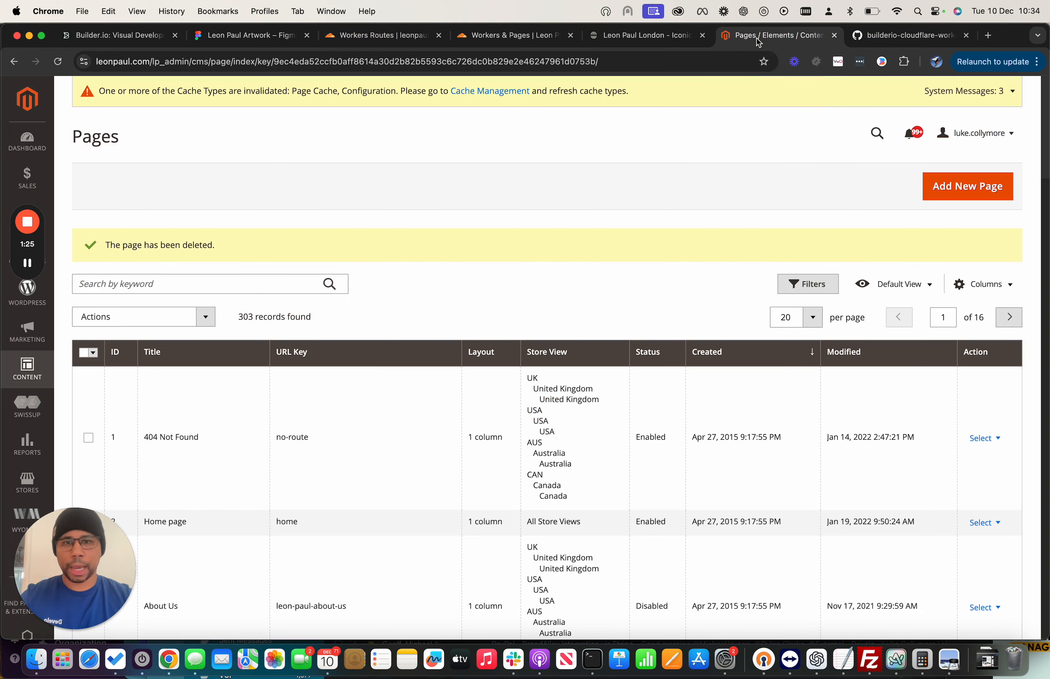
{"action": "left_click", "coordinate": [984, 186]}
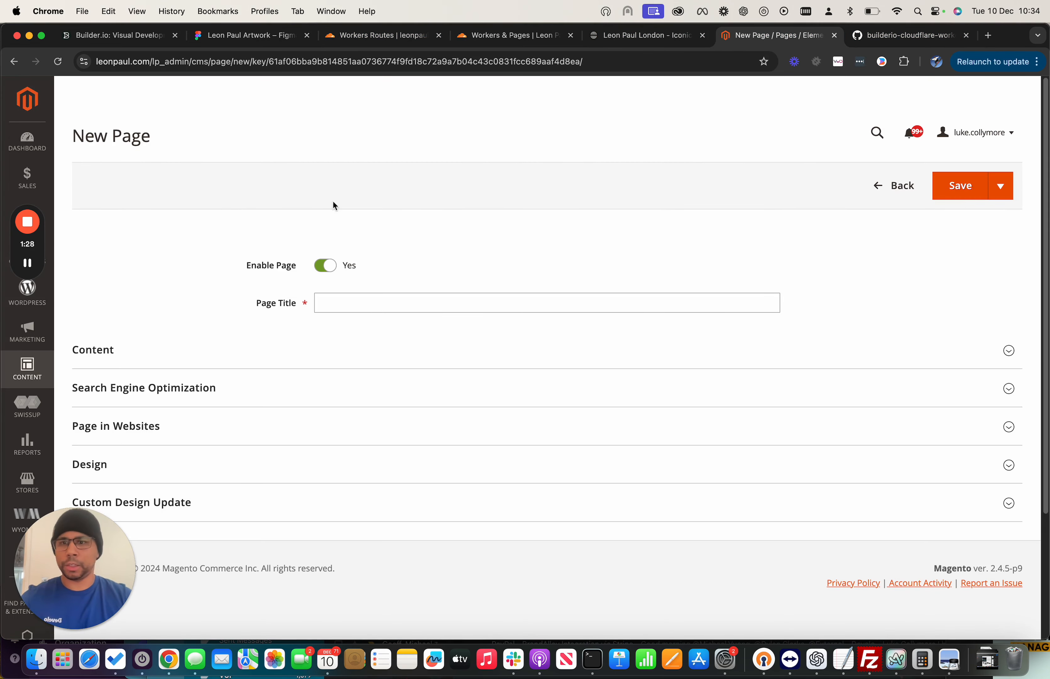
{"action": "left_click", "coordinate": [351, 297]}
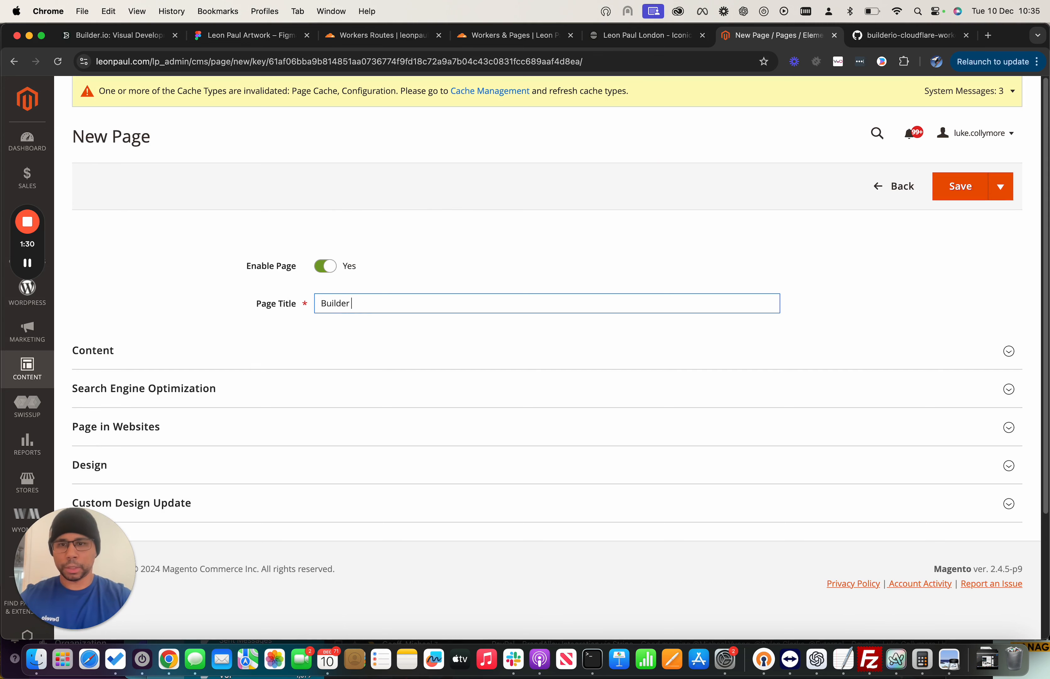
{"action": "scroll", "coordinate": [333, 368], "scroll_direction": "down", "scroll_amount": 3}
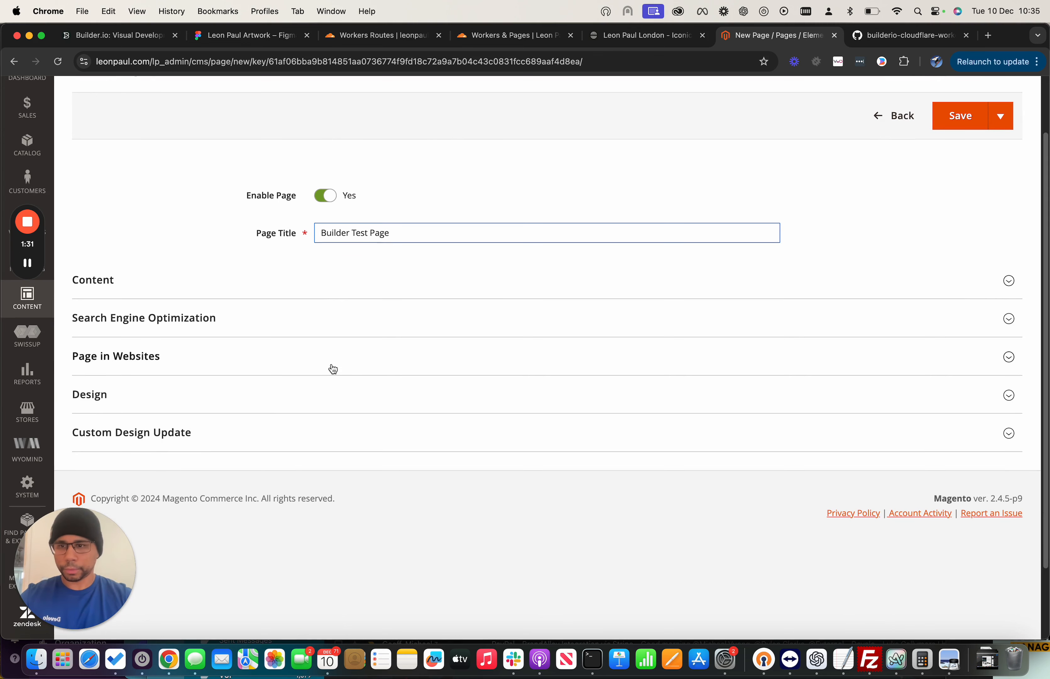
{"action": "left_click", "coordinate": [403, 290]}
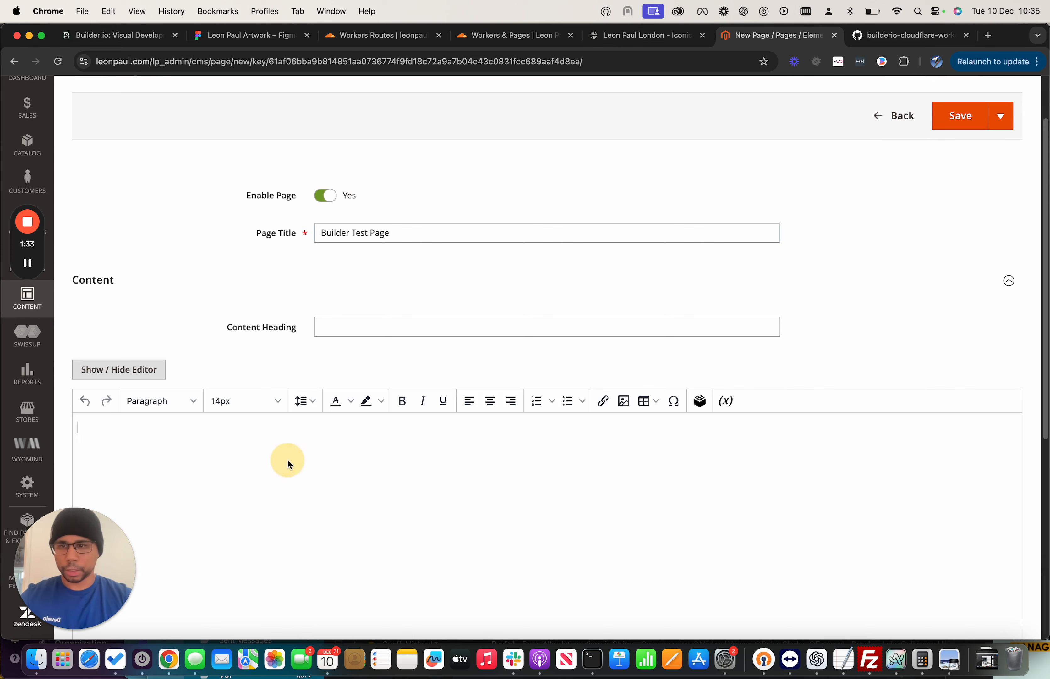
{"action": "key", "text": "super+v"}
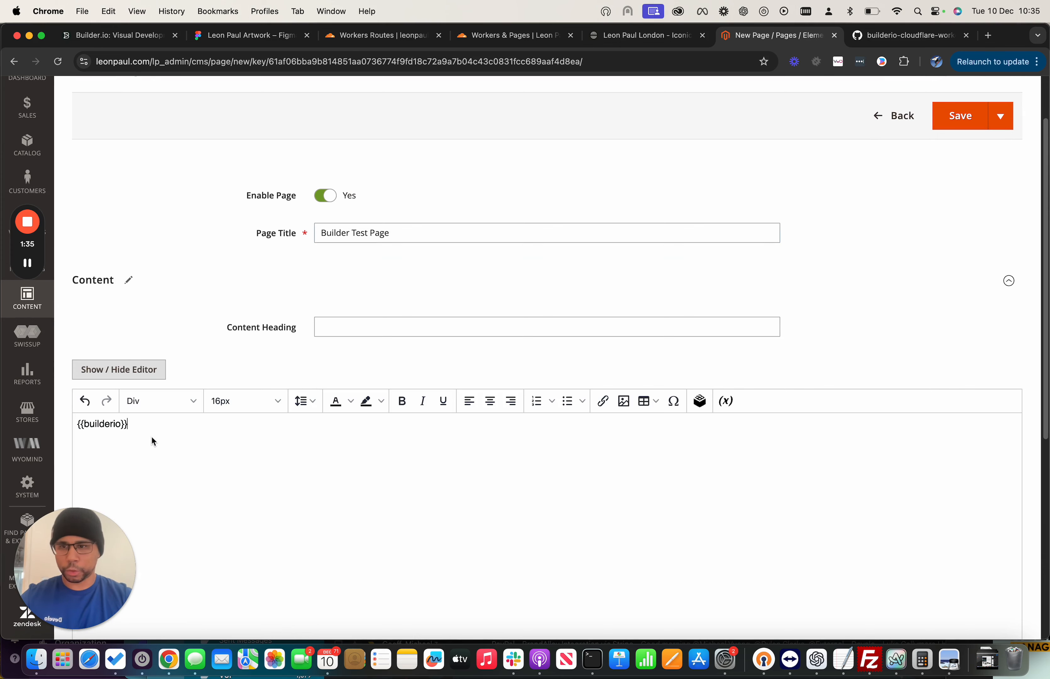
Set the new page's URL key to builder-page in its search engine optimization settings
{"action": "scroll", "coordinate": [151, 435], "scroll_direction": "down", "scroll_amount": 10}
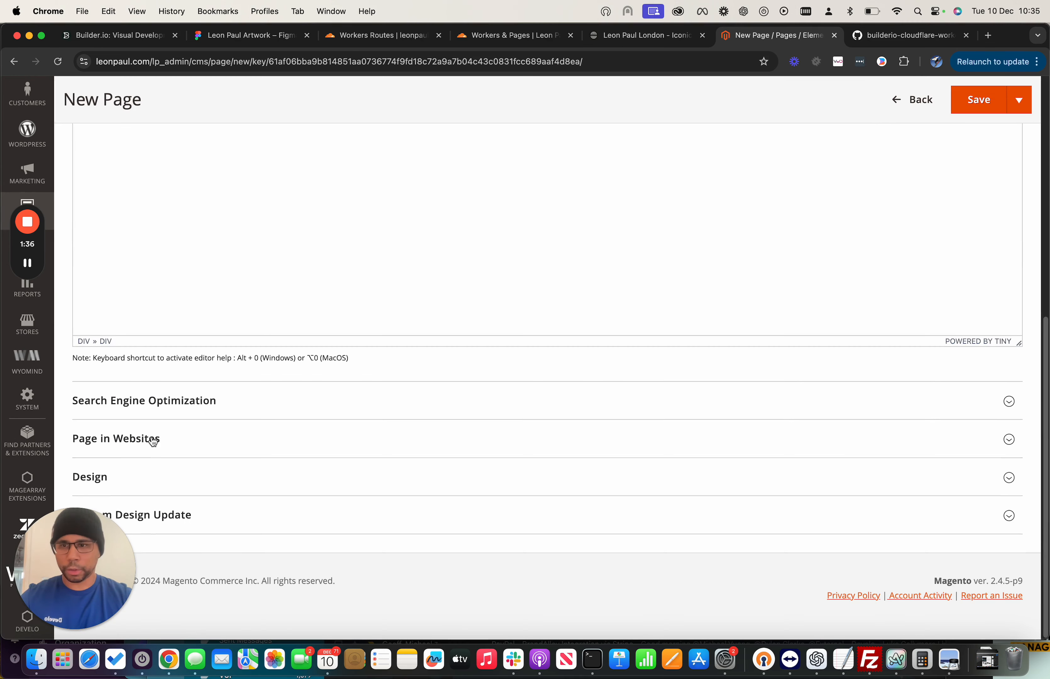
{"action": "left_click", "coordinate": [293, 416]}
{"action": "left_click", "coordinate": [348, 447]}
{"action": "type", "text": "b"}
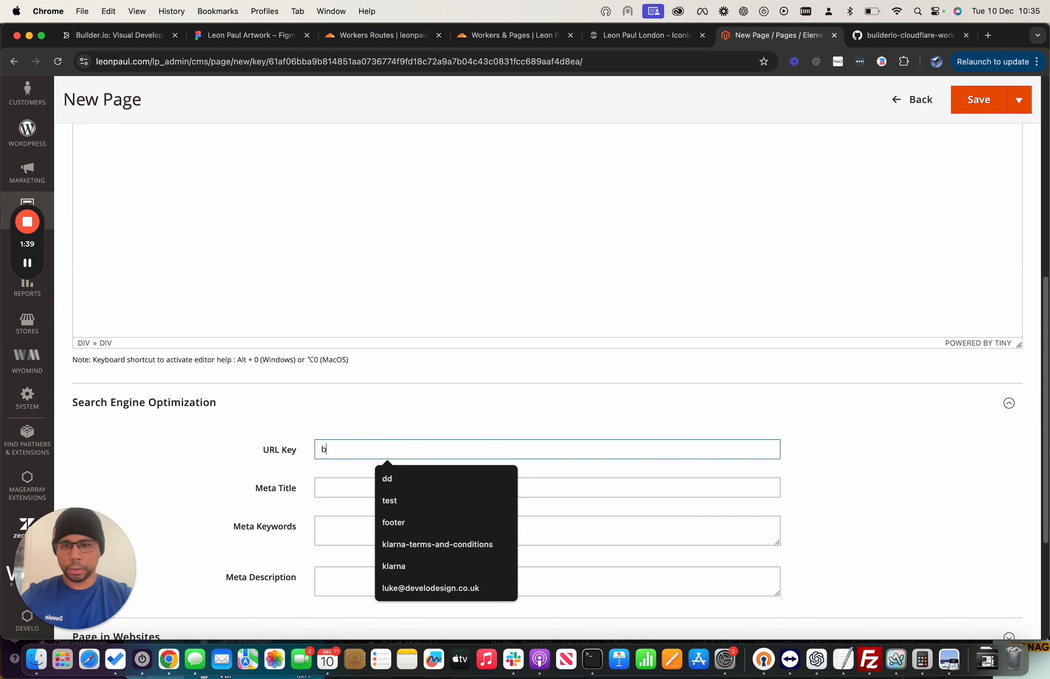
{"action": "type", "text": "uilder-page"}
{"action": "left_click", "coordinate": [422, 499]}
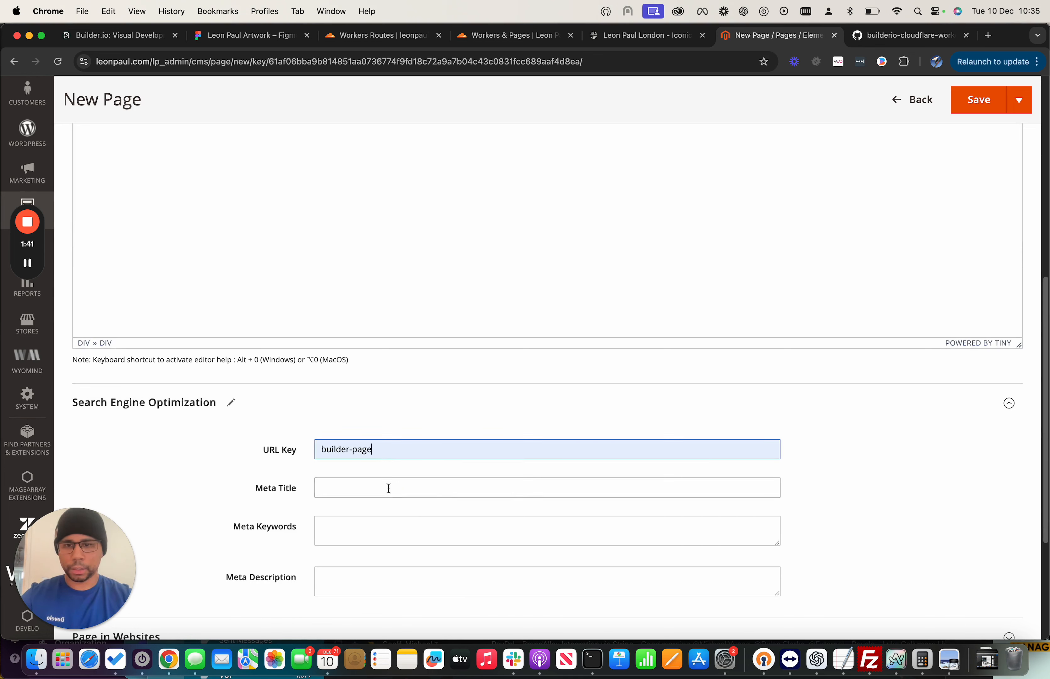
Set the meta title to "Builder Page" and the meta keywords and description to "Test", and save the page
{"action": "left_click", "coordinate": [388, 488]}
{"action": "type", "text": "Builder"}
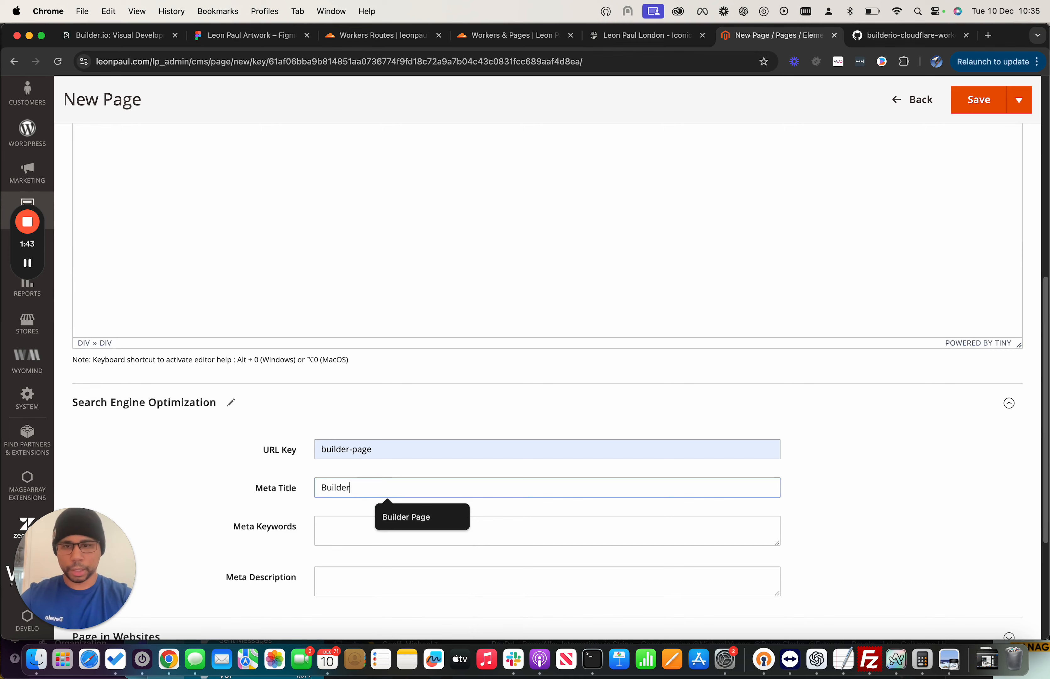
{"action": "type", "text": " Page"}
{"action": "key", "text": "Tab"}
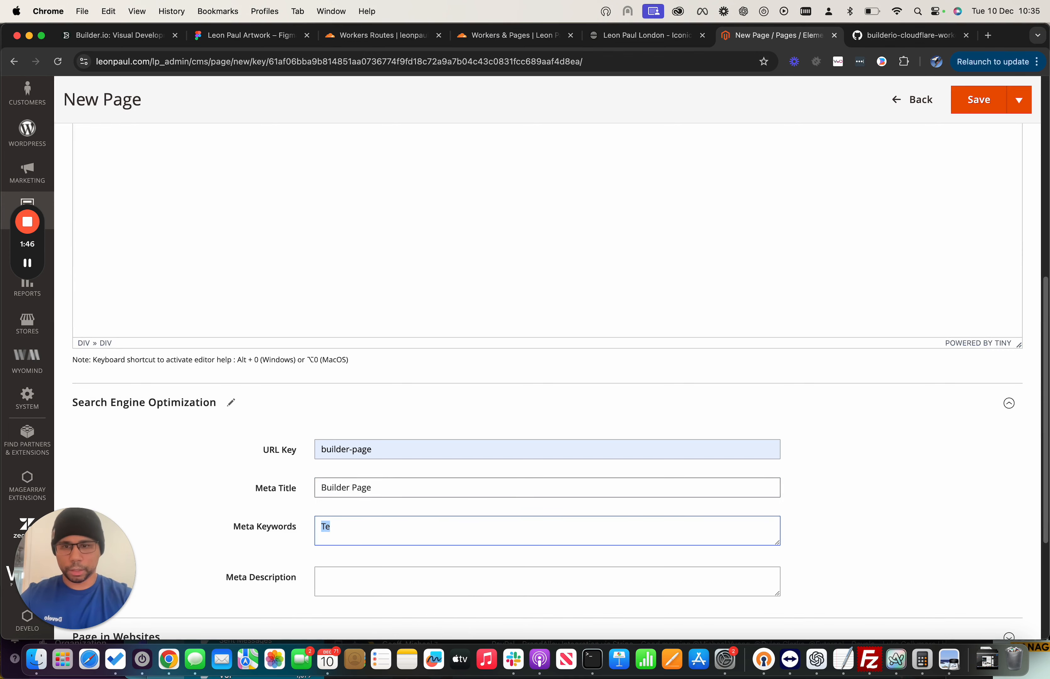
{"action": "key", "text": "Tab"}
{"action": "type", "text": "T"}
{"action": "scroll", "coordinate": [408, 430], "scroll_direction": "down", "scroll_amount": 5}
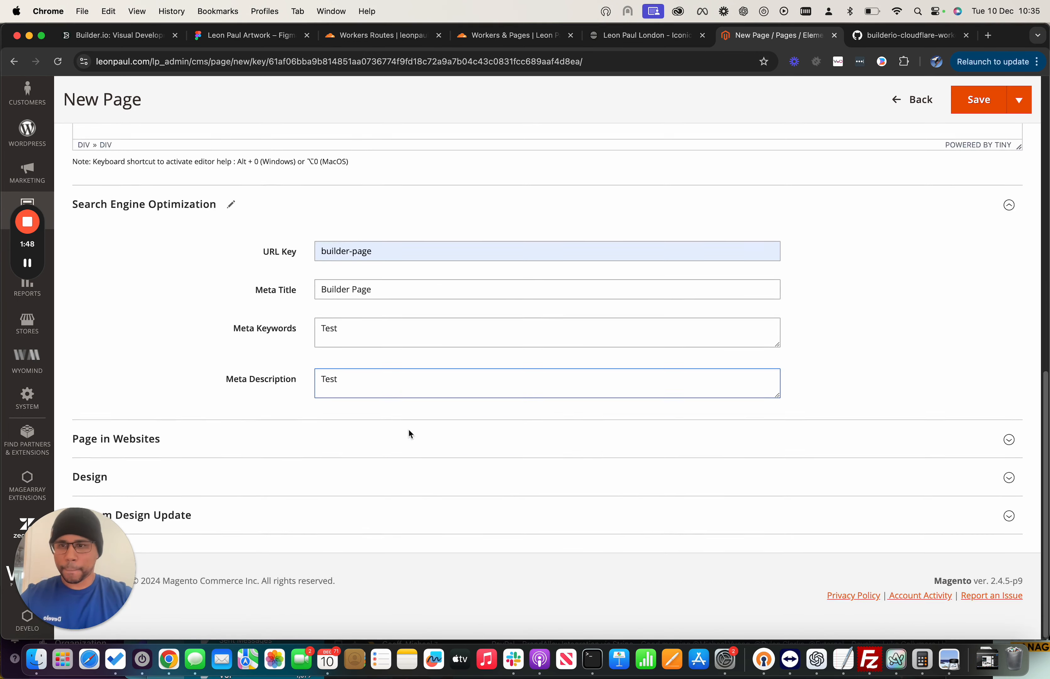
{"action": "scroll", "coordinate": [408, 431], "scroll_direction": "up", "scroll_amount": 20}
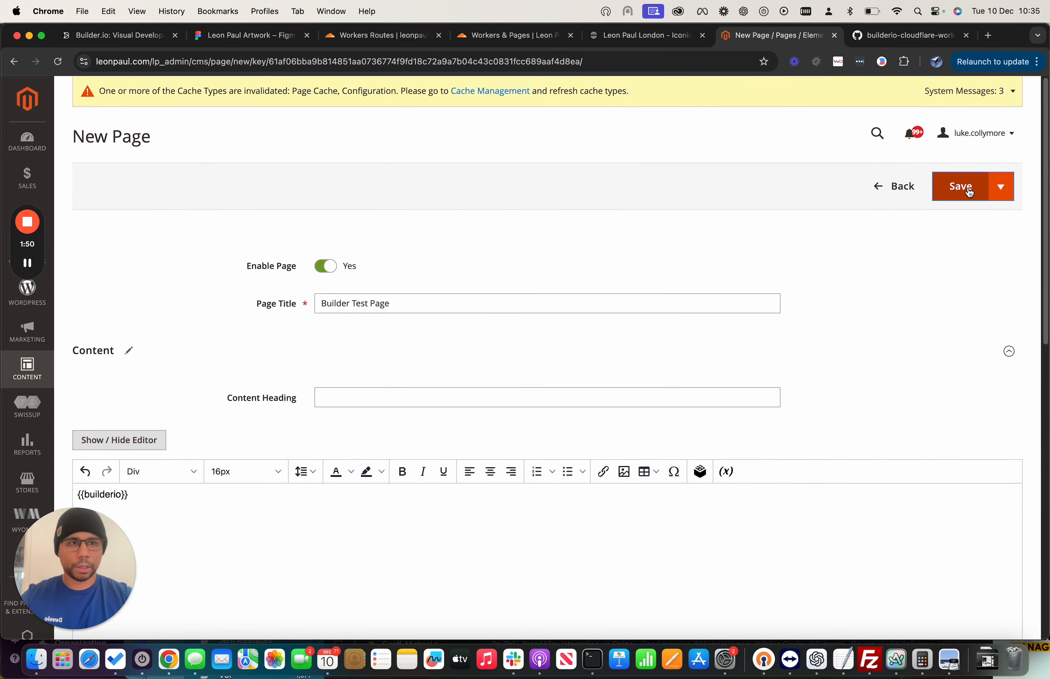
{"action": "left_click", "coordinate": [962, 190]}
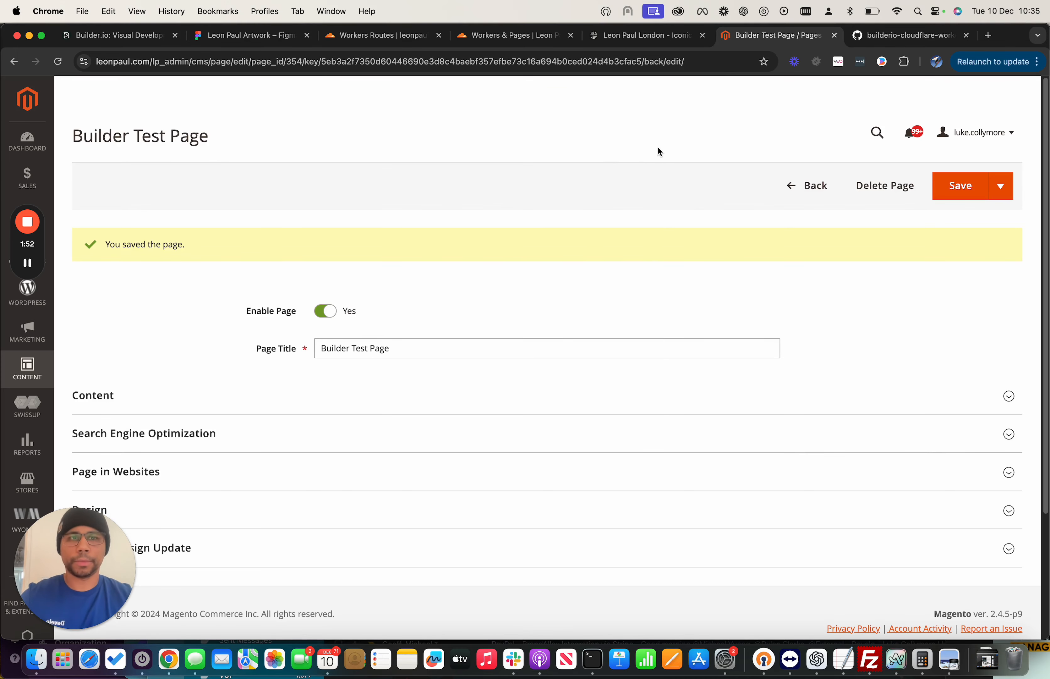
Load leonpaul.com/builder-page on the storefront and check how the {{builderio}} placeholder is rendered
{"action": "left_click", "coordinate": [677, 39]}
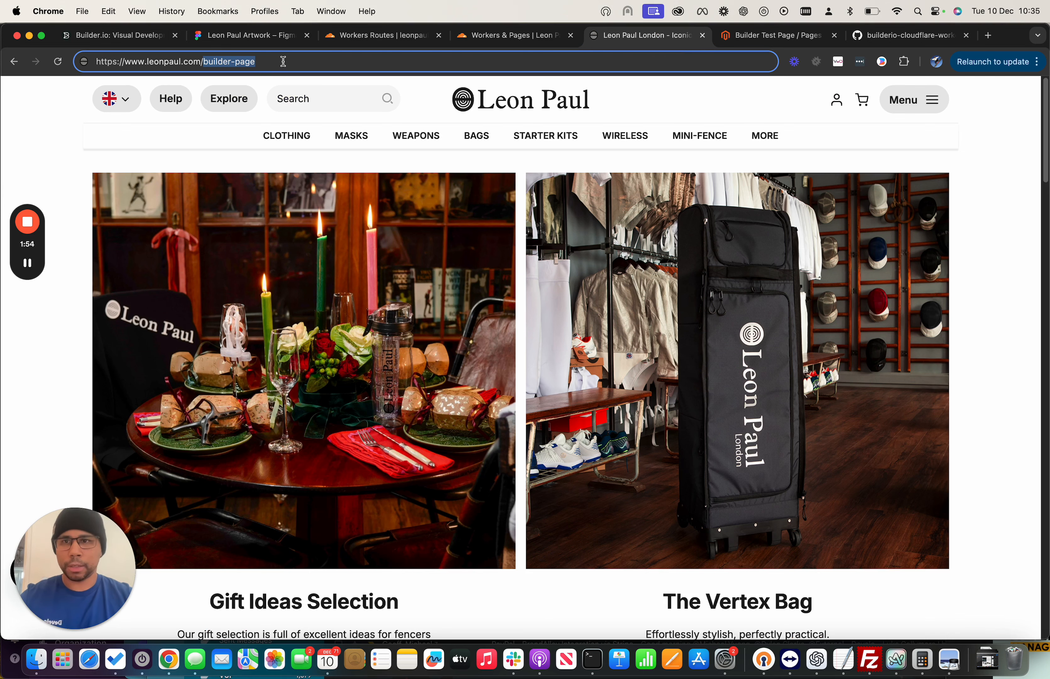
{"action": "key", "text": "Return"}
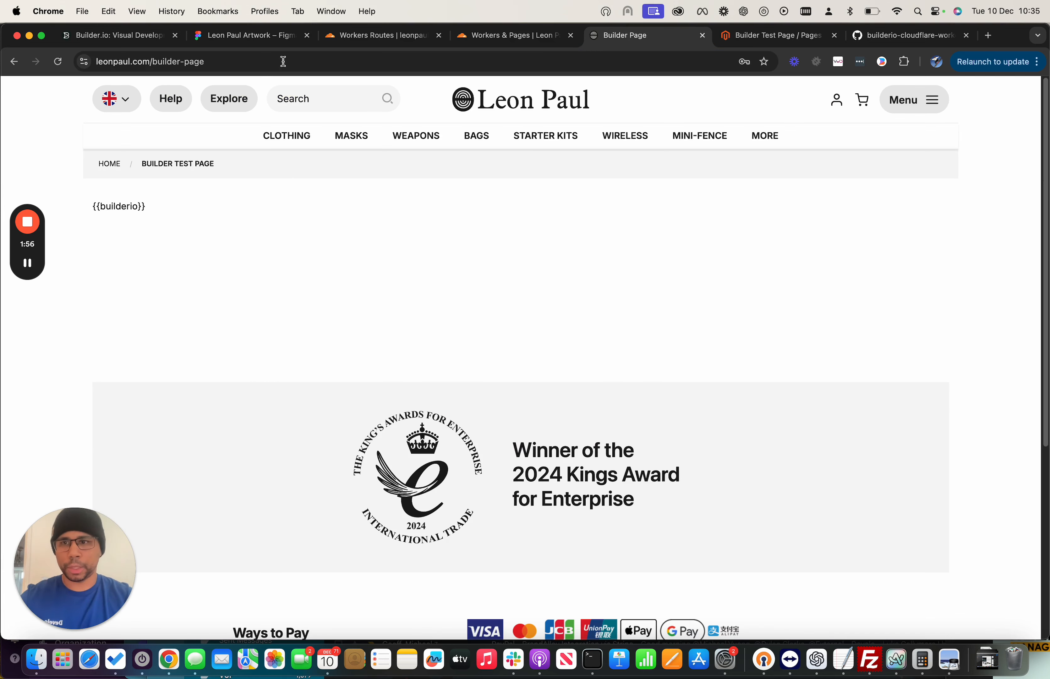
{"action": "left_click_drag", "start_coordinate": [158, 208], "coordinate": [69, 210]}
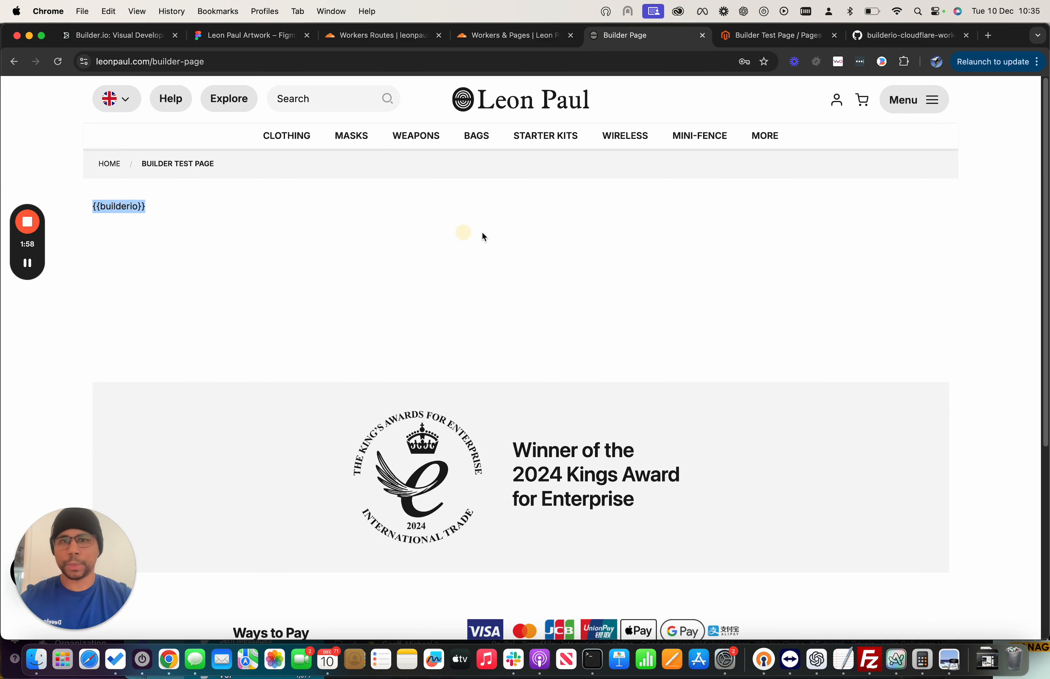
Deploy the updated builderio Worker code in Cloudflare and select the BUILDER_API_KEY variable name in the builderApiUrl line
{"action": "left_click", "coordinate": [496, 36]}
{"action": "left_click", "coordinate": [1003, 123]}
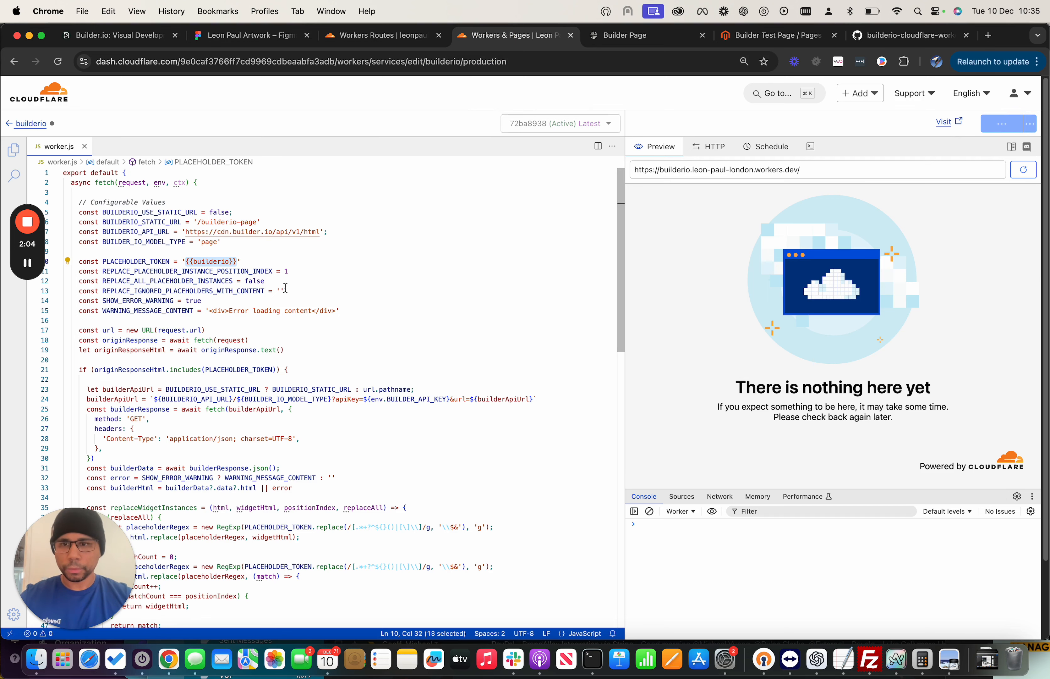
{"action": "double_click", "coordinate": [410, 400]}
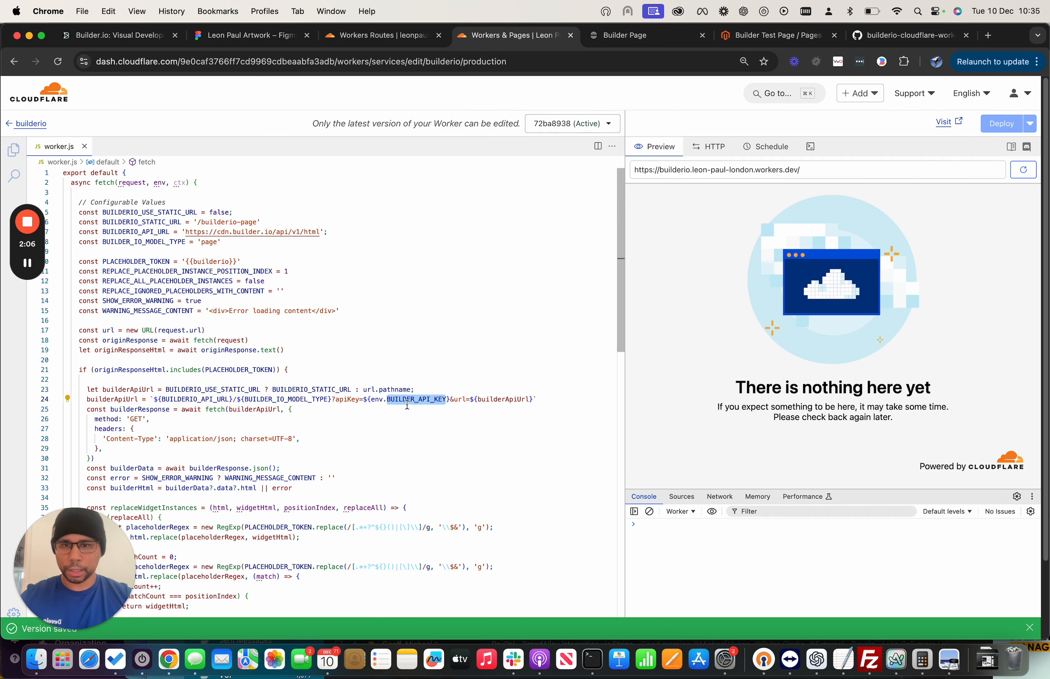
Start a Secret-type environment variable named BUILDER_API_KEY in the builderio Worker's settings, ready for its value
{"action": "left_click", "coordinate": [27, 124]}
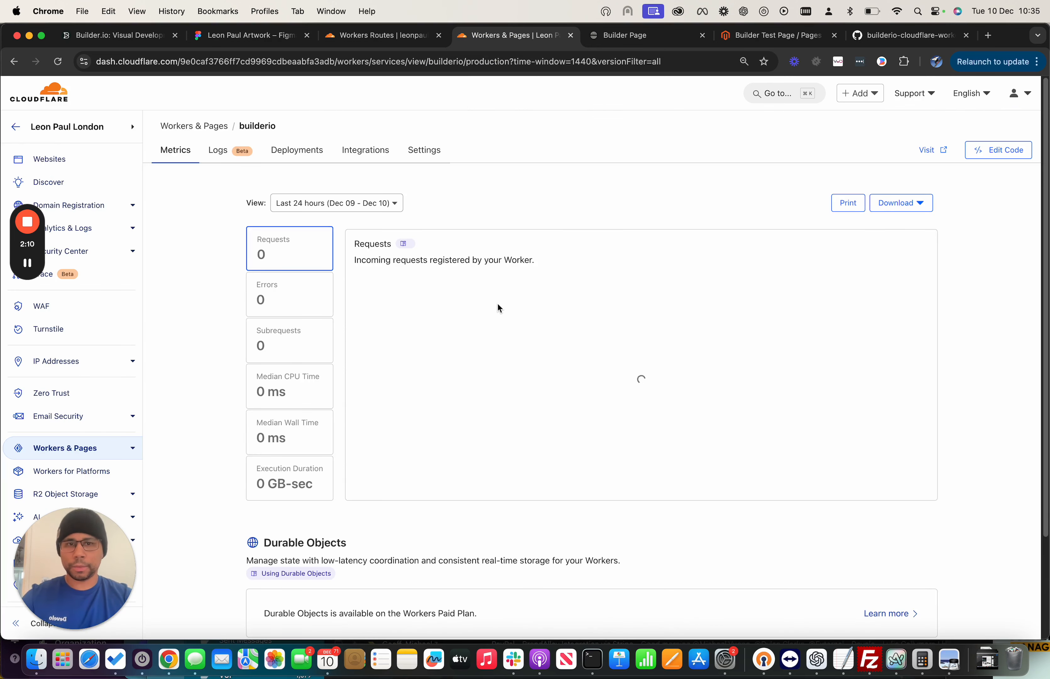
{"action": "left_click", "coordinate": [414, 151]}
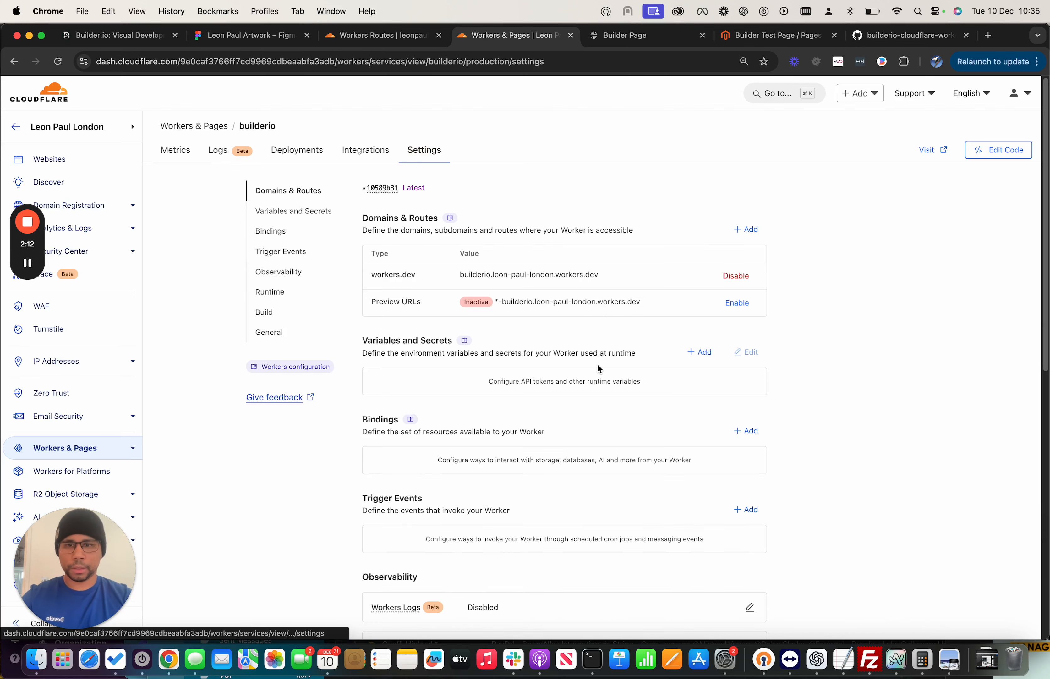
{"action": "left_click", "coordinate": [699, 352]}
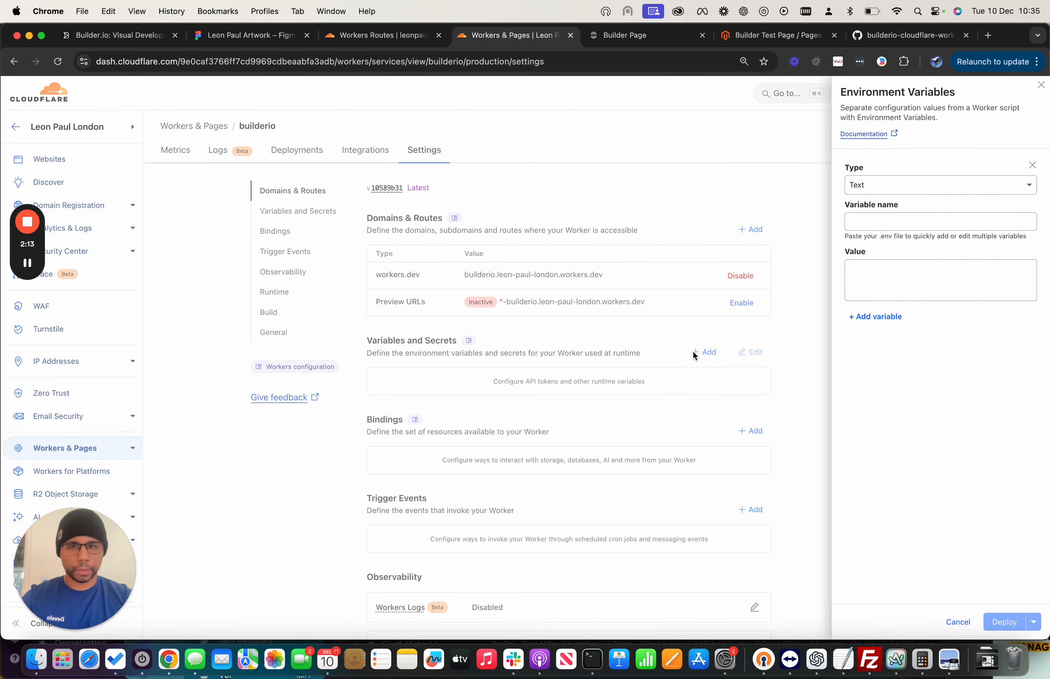
{"action": "left_click", "coordinate": [945, 193]}
{"action": "left_click", "coordinate": [940, 227]}
{"action": "left_click", "coordinate": [936, 221]}
{"action": "left_click", "coordinate": [953, 249]}
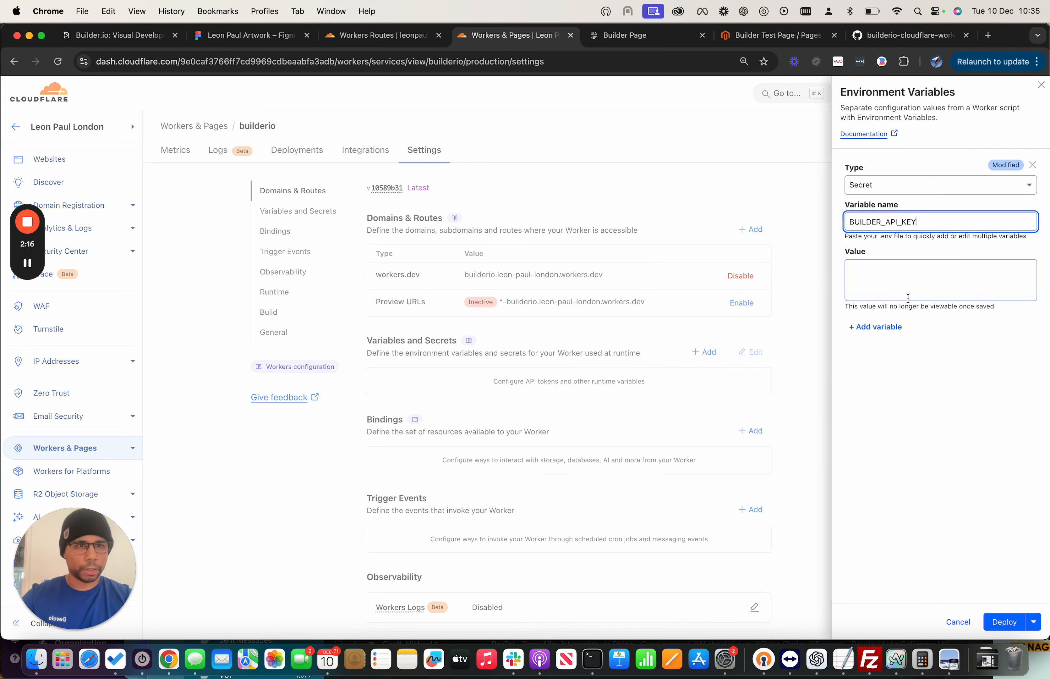
{"action": "left_click", "coordinate": [909, 298]}
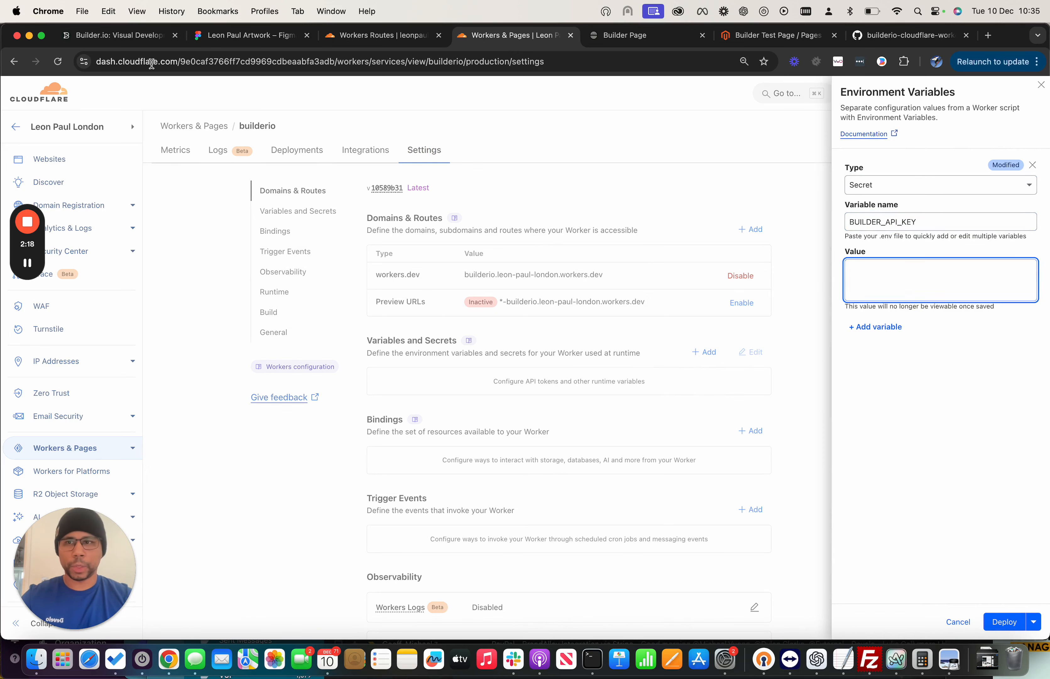
Switch to Builder.io and create a new Page entry named builder-page with the URL /builder-page, checking the URL against the storefront page
{"action": "left_click", "coordinate": [136, 35]}
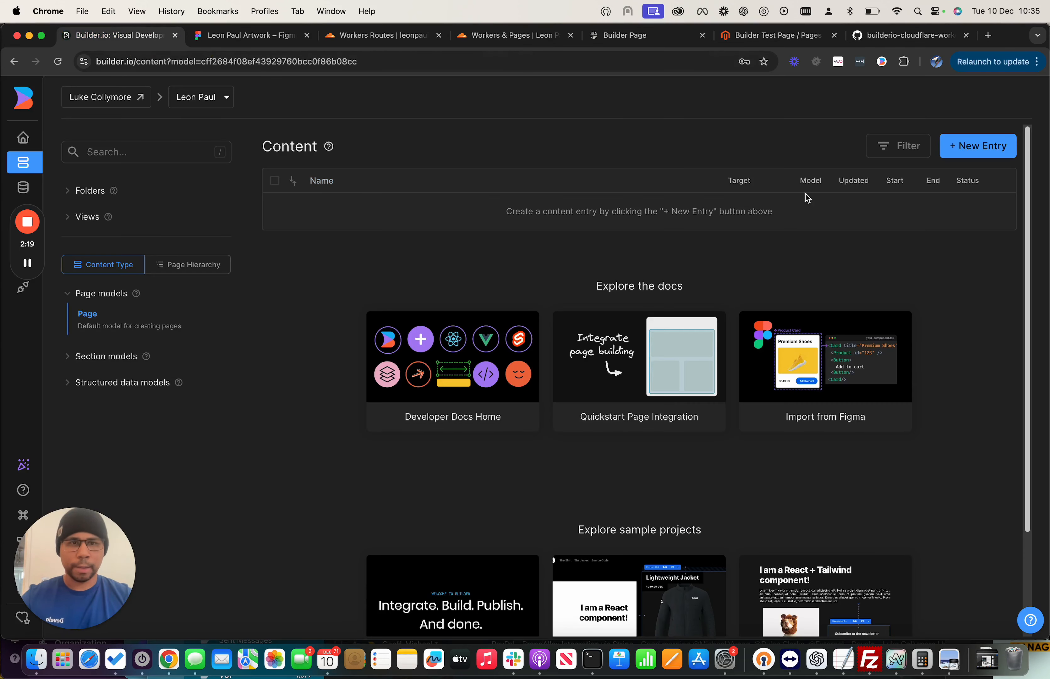
{"action": "left_click", "coordinate": [996, 159]}
{"action": "left_click", "coordinate": [860, 179]}
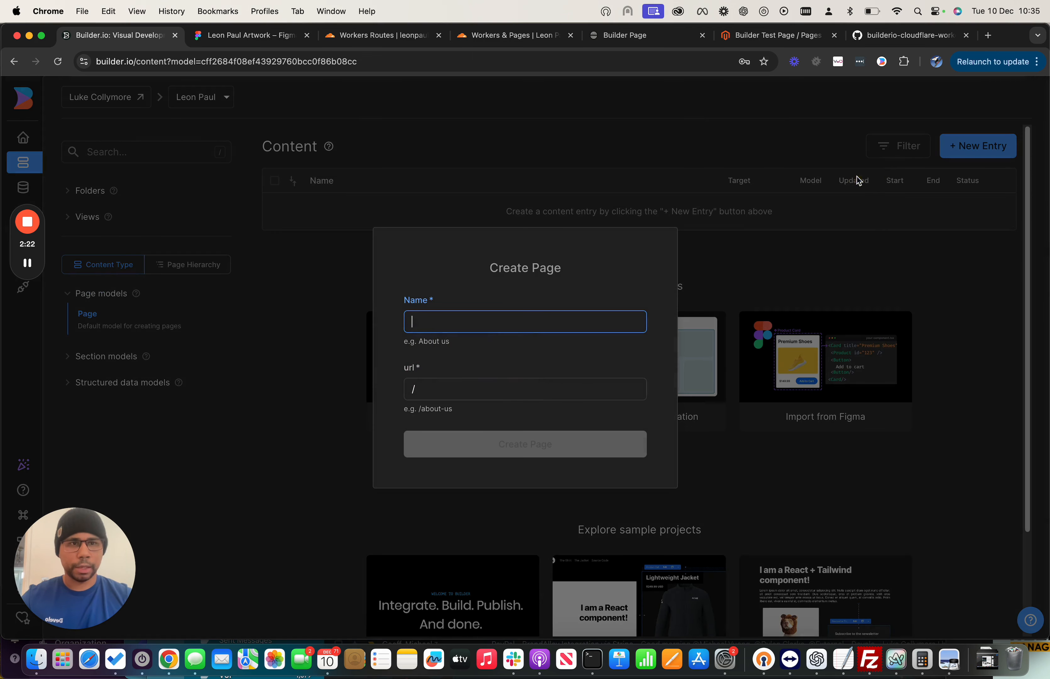
{"action": "left_click", "coordinate": [504, 326]}
{"action": "type", "text": "builder"}
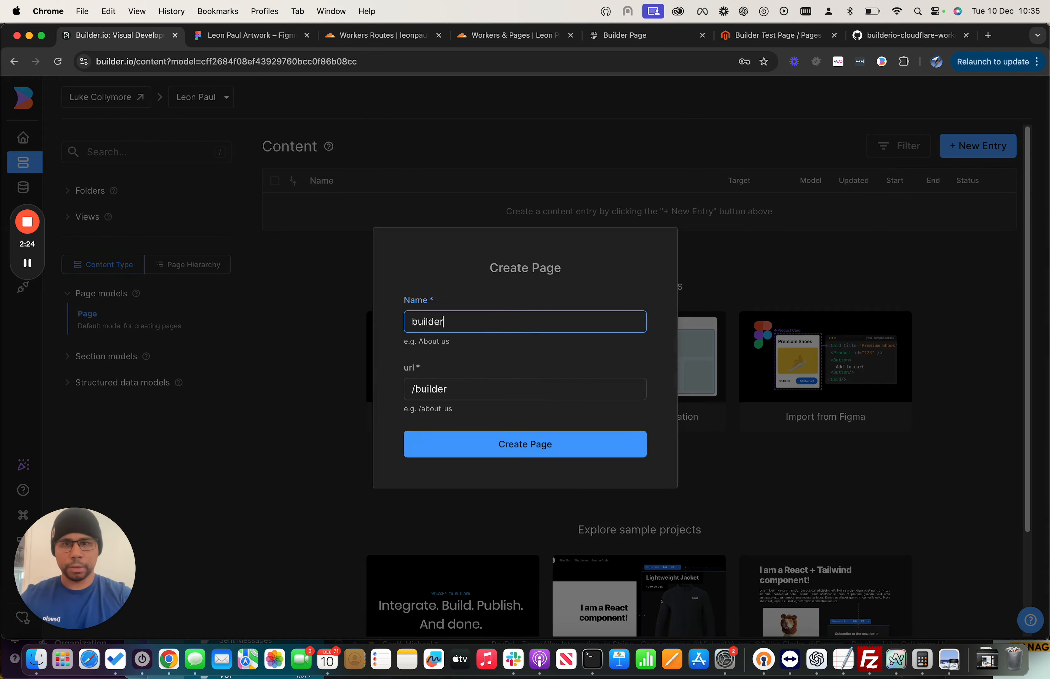
{"action": "type", "text": "-page"}
{"action": "left_click", "coordinate": [776, 36]}
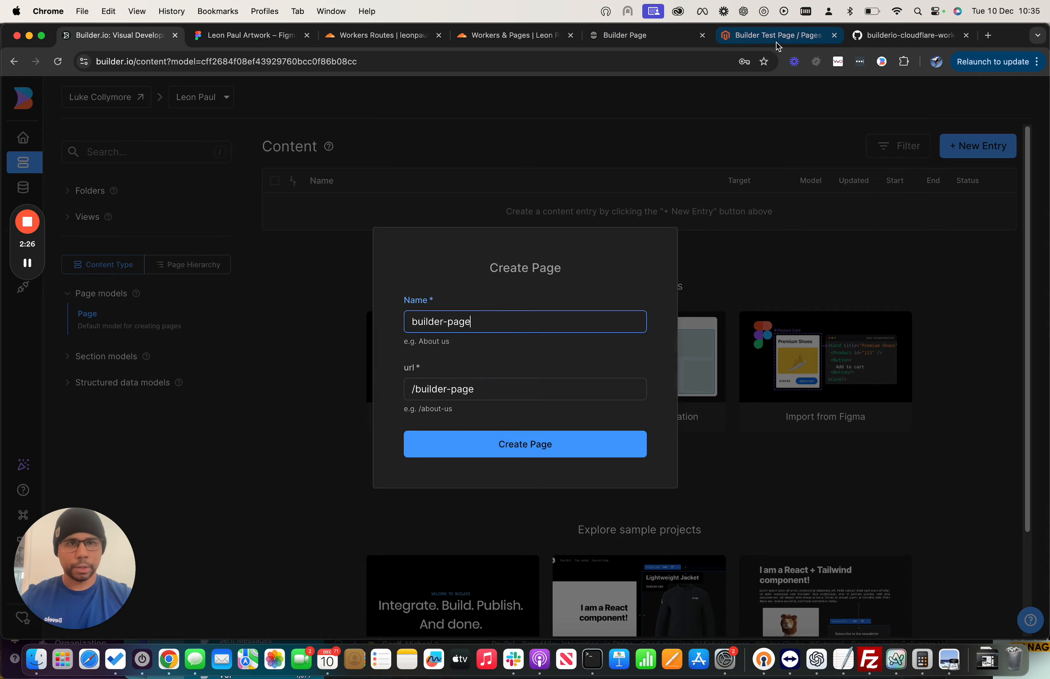
{"action": "left_click", "coordinate": [660, 35]}
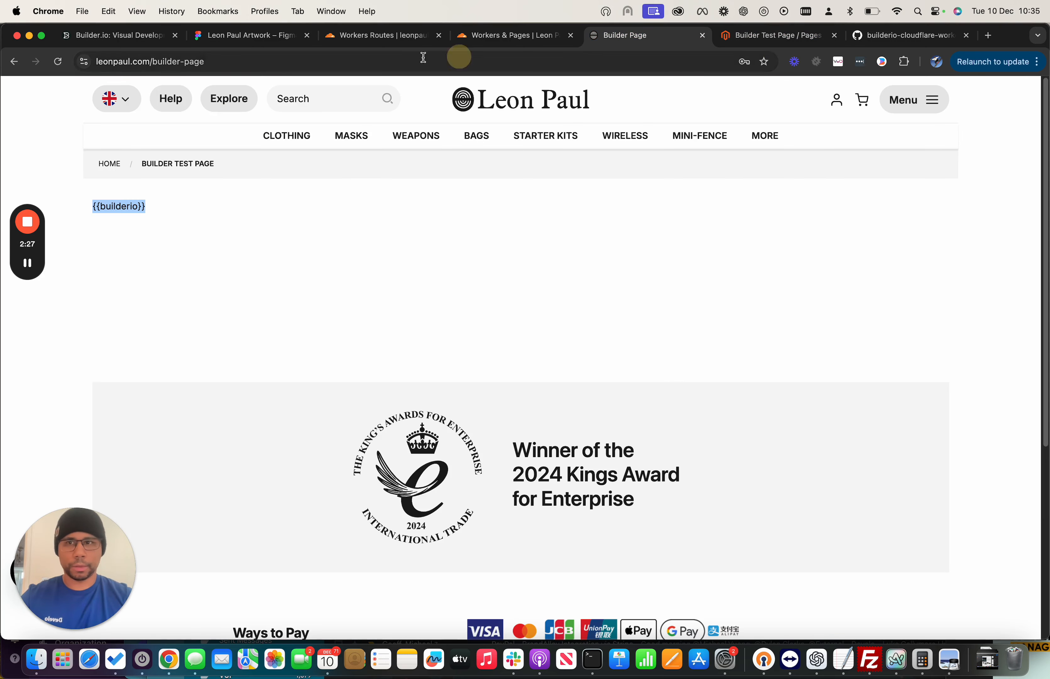
{"action": "left_click", "coordinate": [120, 35]}
{"action": "left_click", "coordinate": [534, 446]}
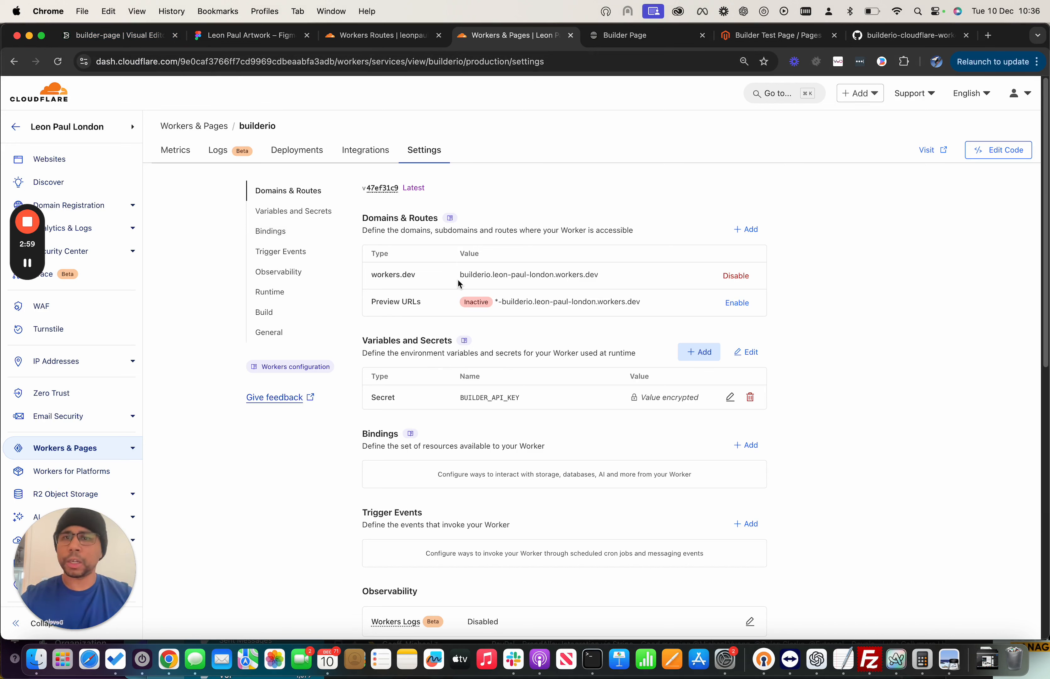
{"action": "left_click", "coordinate": [365, 39]}
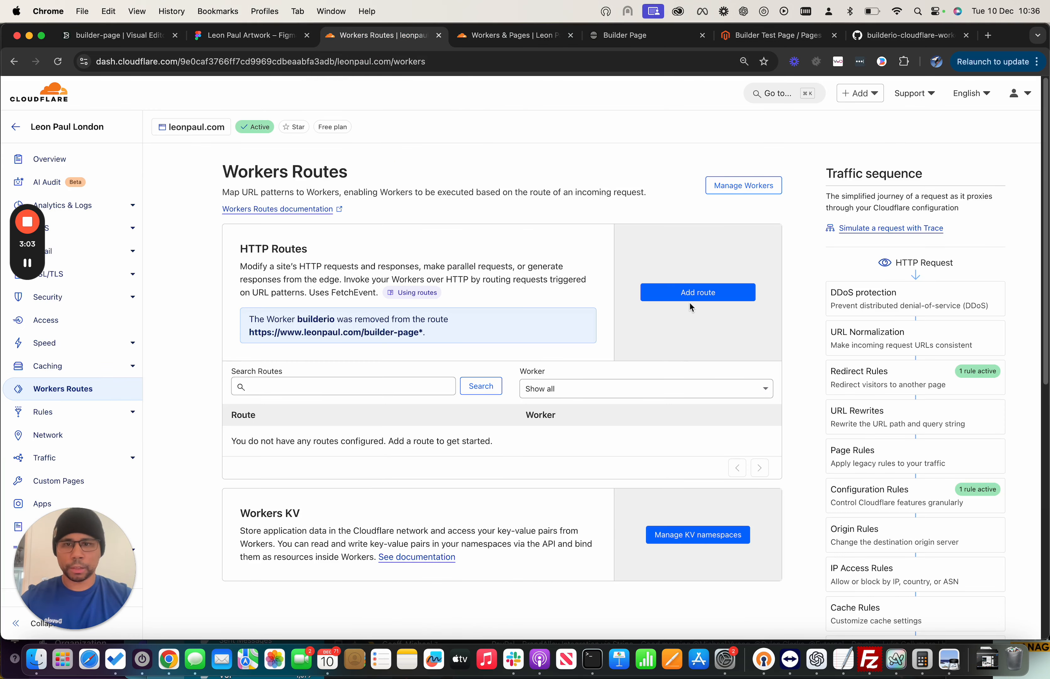
{"action": "triple_click", "coordinate": [412, 336]}
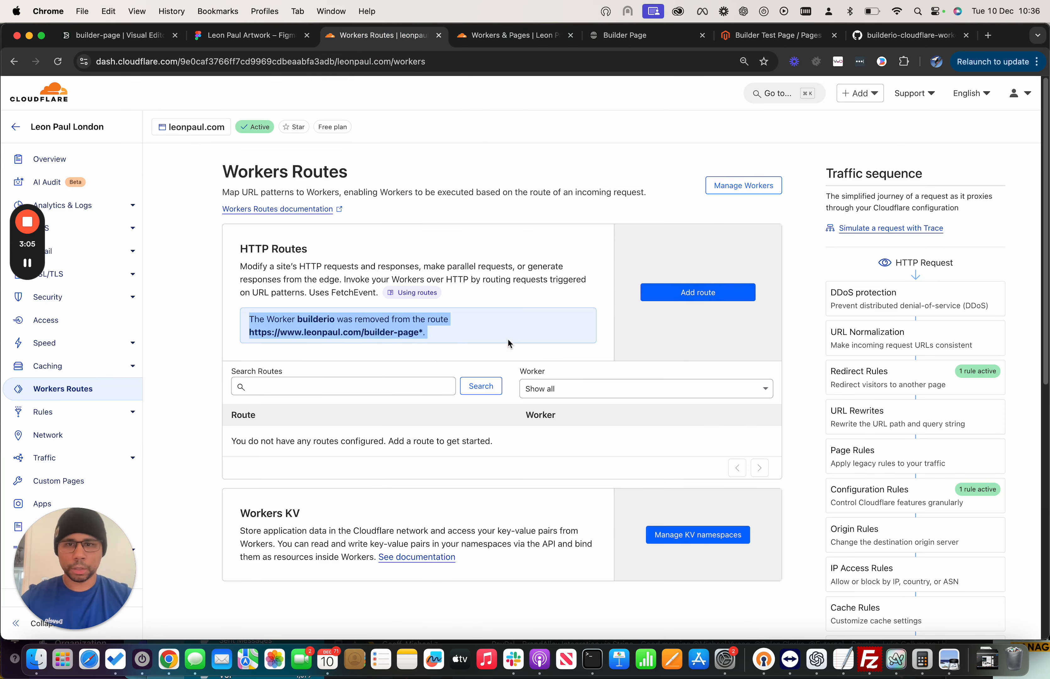
{"action": "left_click", "coordinate": [475, 335]}
{"action": "left_click_drag", "start_coordinate": [423, 331], "coordinate": [222, 329]}
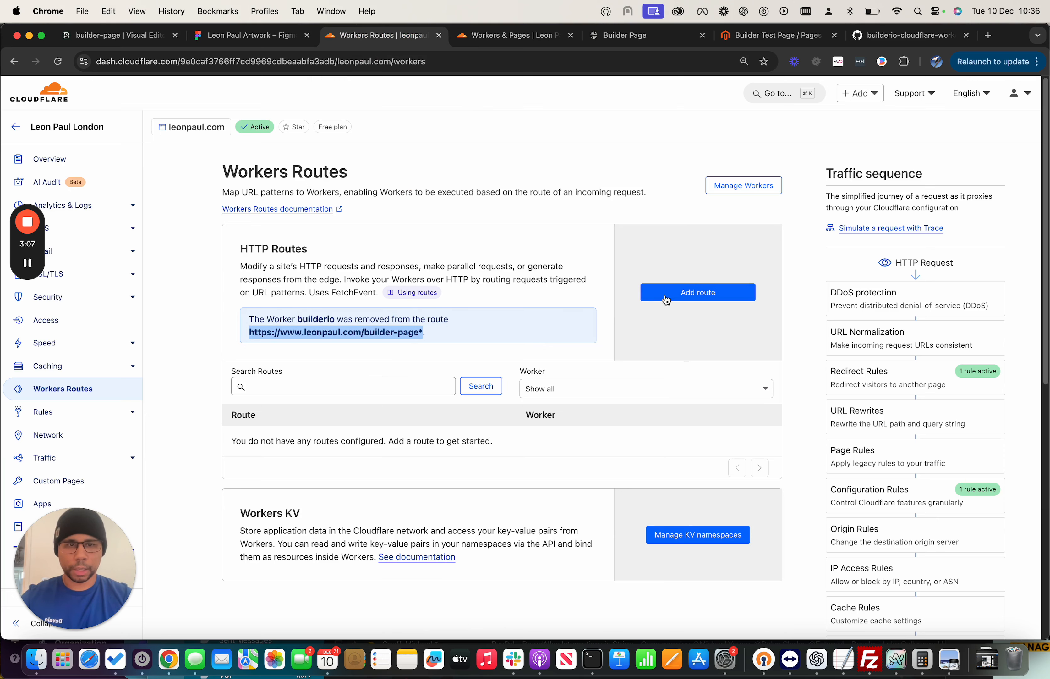
{"action": "left_click", "coordinate": [689, 293]}
{"action": "left_click", "coordinate": [512, 324]}
{"action": "type", "text": "https://www.leonpaul.com/builder-page*"}
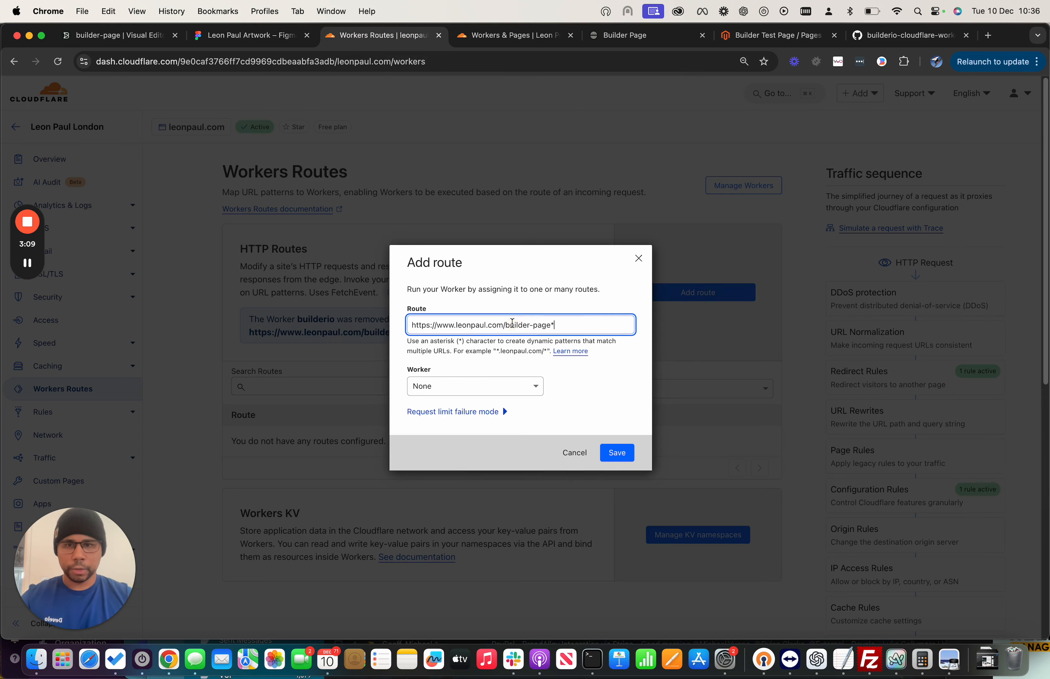
{"action": "left_click", "coordinate": [490, 391]}
{"action": "left_click", "coordinate": [473, 430]}
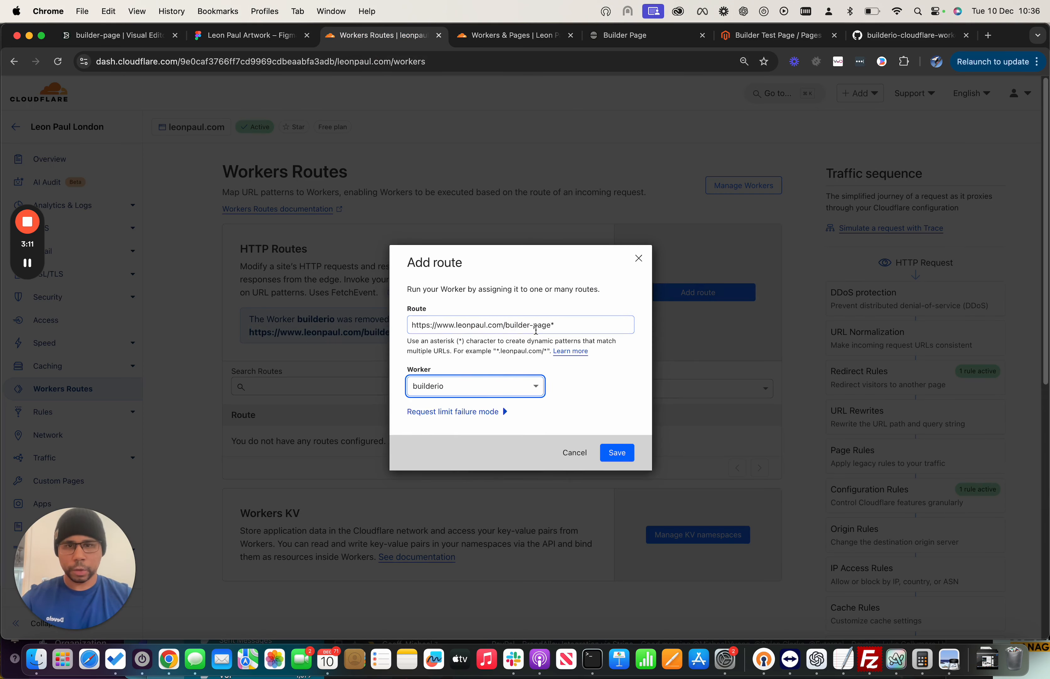
{"action": "left_click_drag", "start_coordinate": [506, 326], "coordinate": [557, 328]}
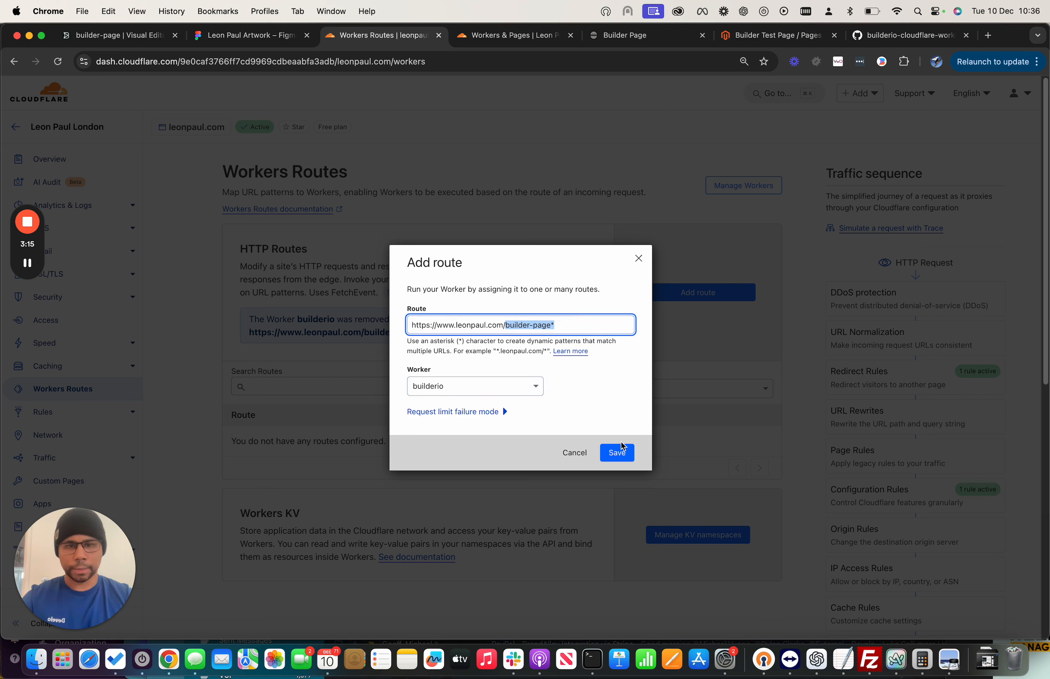
{"action": "left_click", "coordinate": [623, 450]}
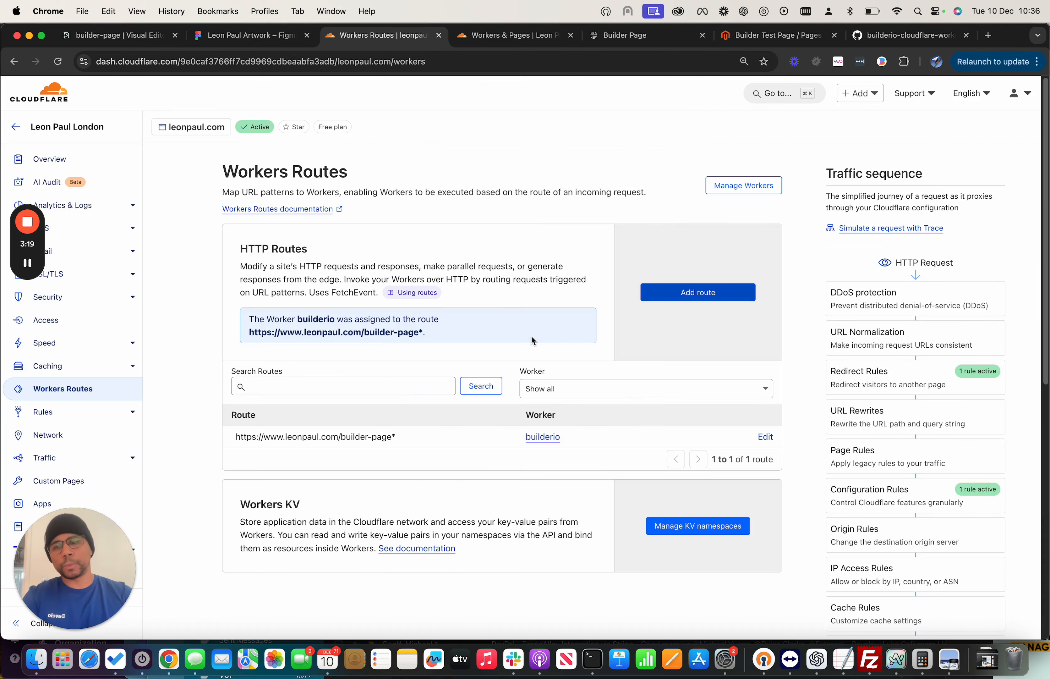
Review the builderio Worker's settings, then publish the builder-page entry in Builder.io
{"action": "left_click", "coordinate": [527, 40]}
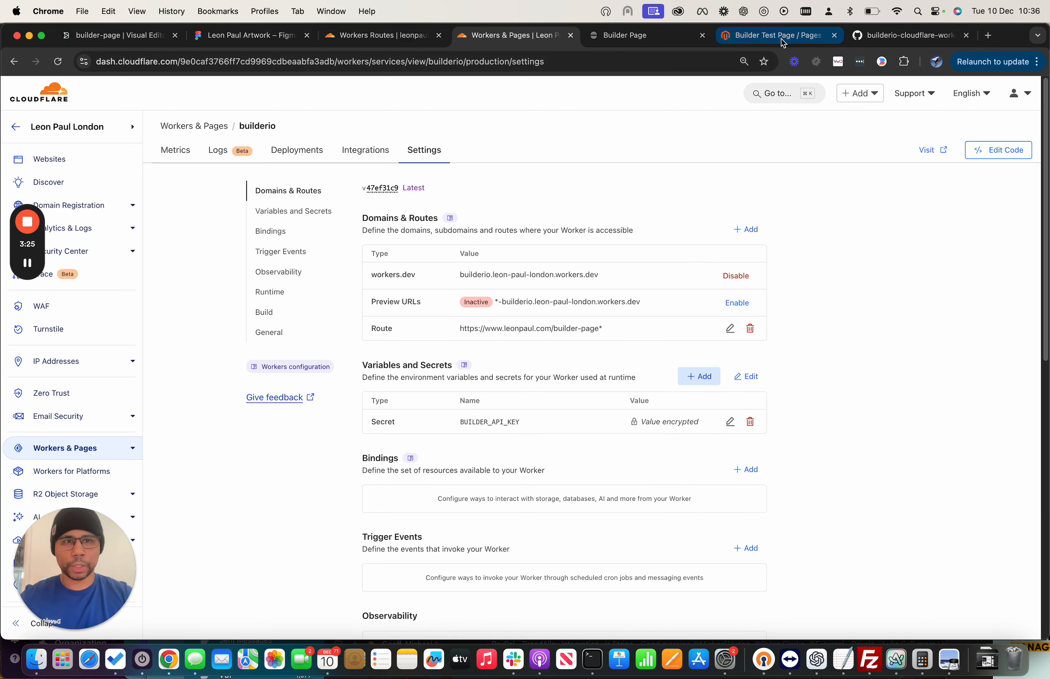
{"action": "left_click", "coordinate": [131, 42]}
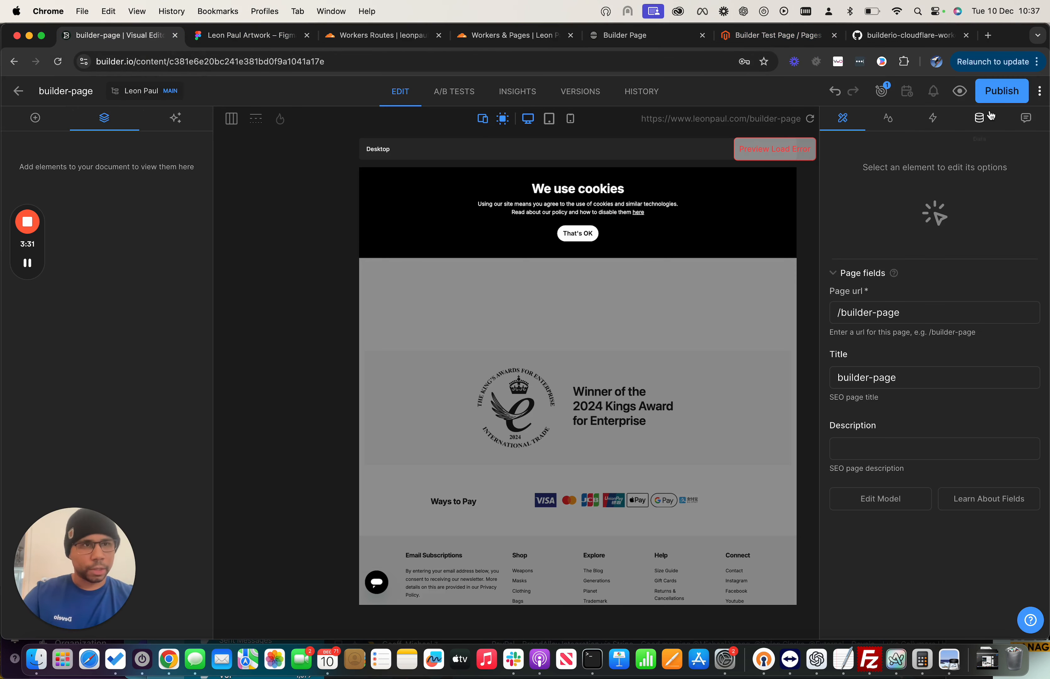
{"action": "left_click", "coordinate": [1016, 92]}
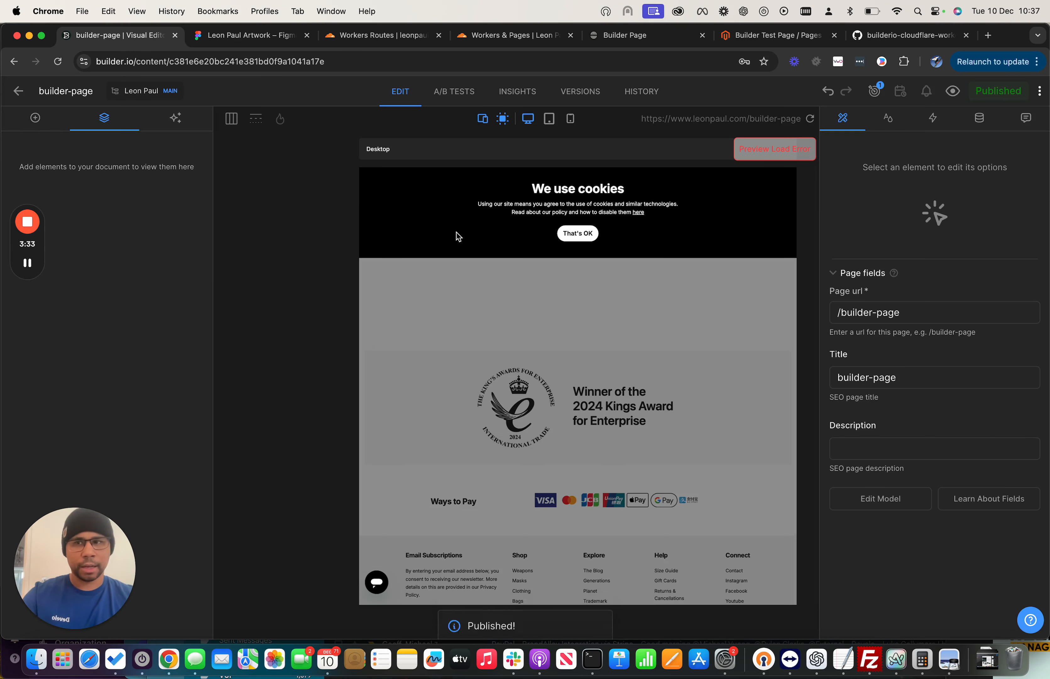
Reload leonpaul.com/builder-page on the storefront to check the {{builderio}} placeholder, and refresh the page preview in the Builder.io editor
{"action": "left_click", "coordinate": [782, 40]}
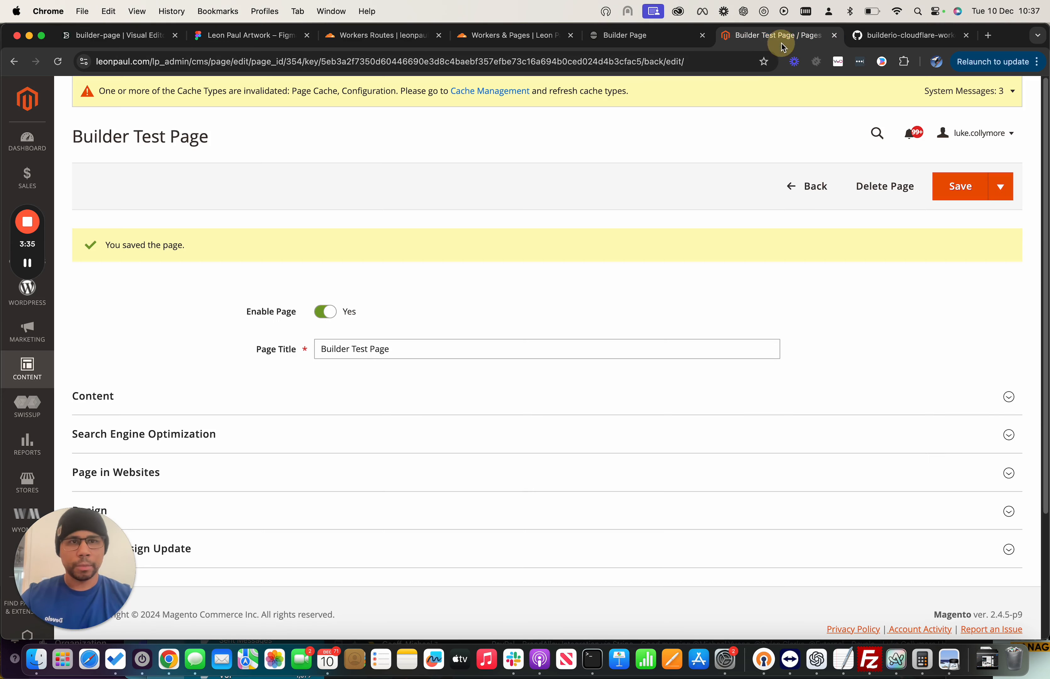
{"action": "left_click", "coordinate": [661, 35]}
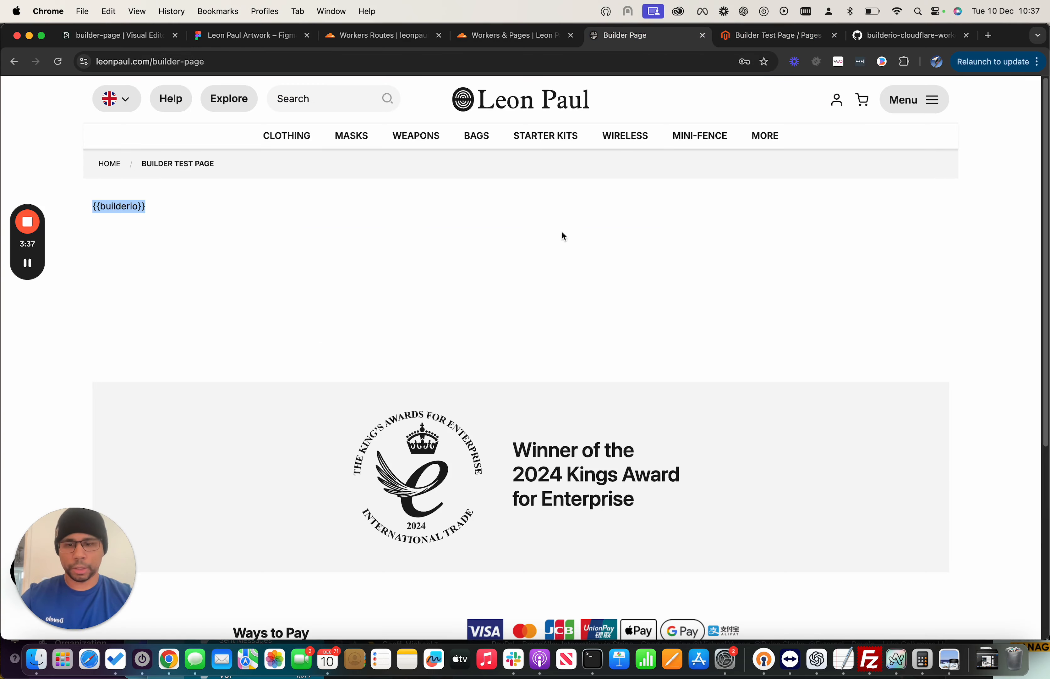
{"action": "left_click_drag", "start_coordinate": [203, 201], "coordinate": [91, 207]}
{"action": "key", "text": "super+r"}
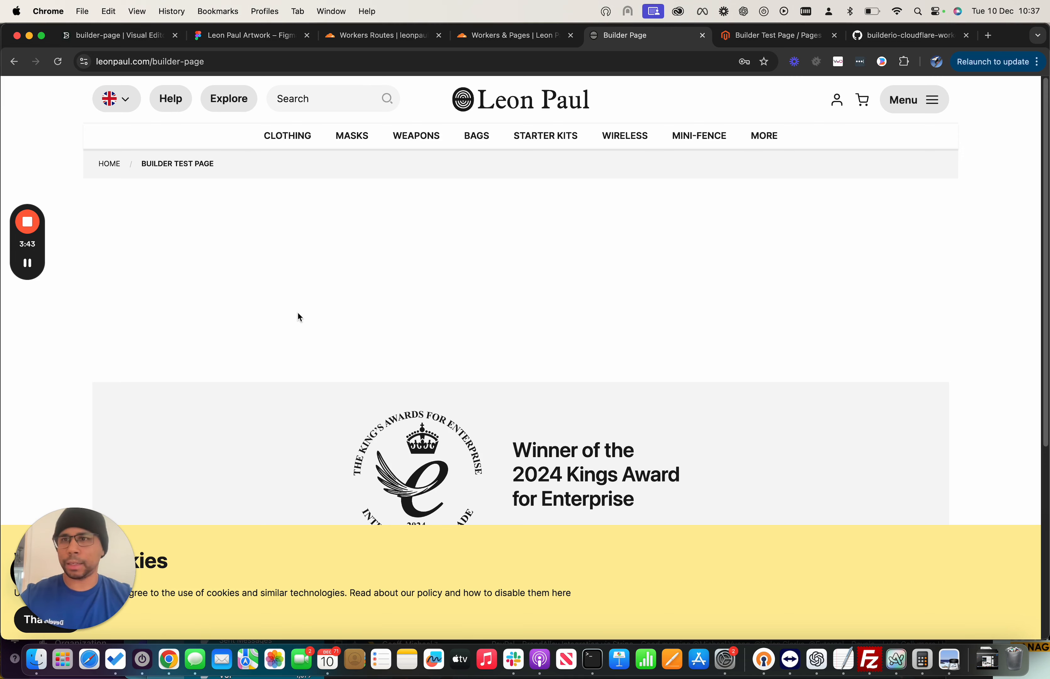
{"action": "left_click", "coordinate": [141, 35]}
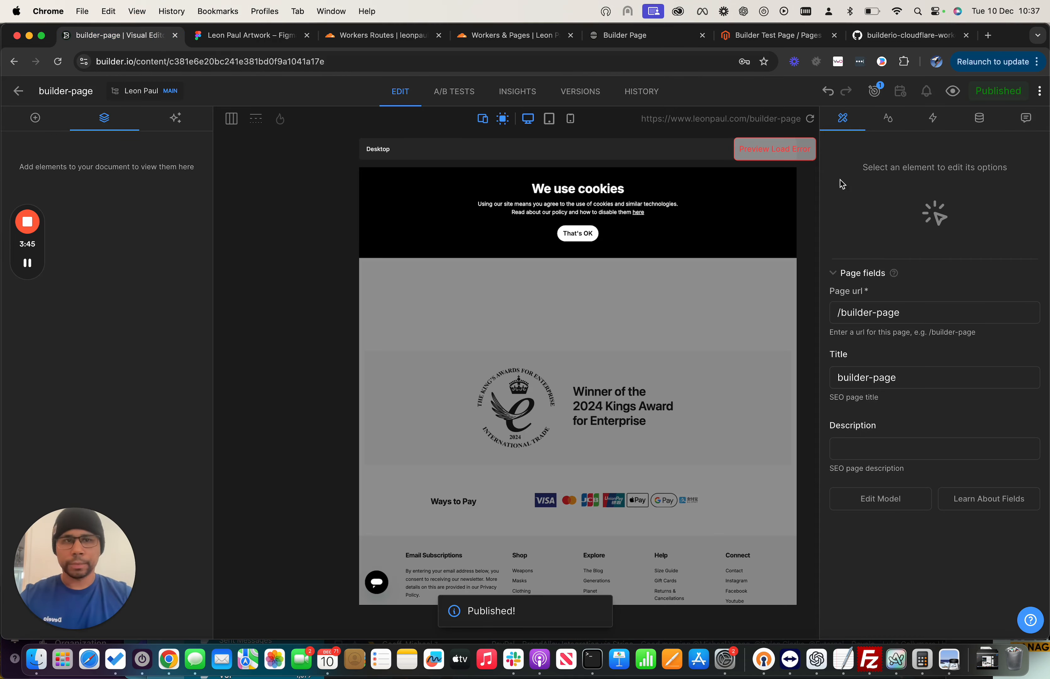
{"action": "left_click", "coordinate": [812, 119]}
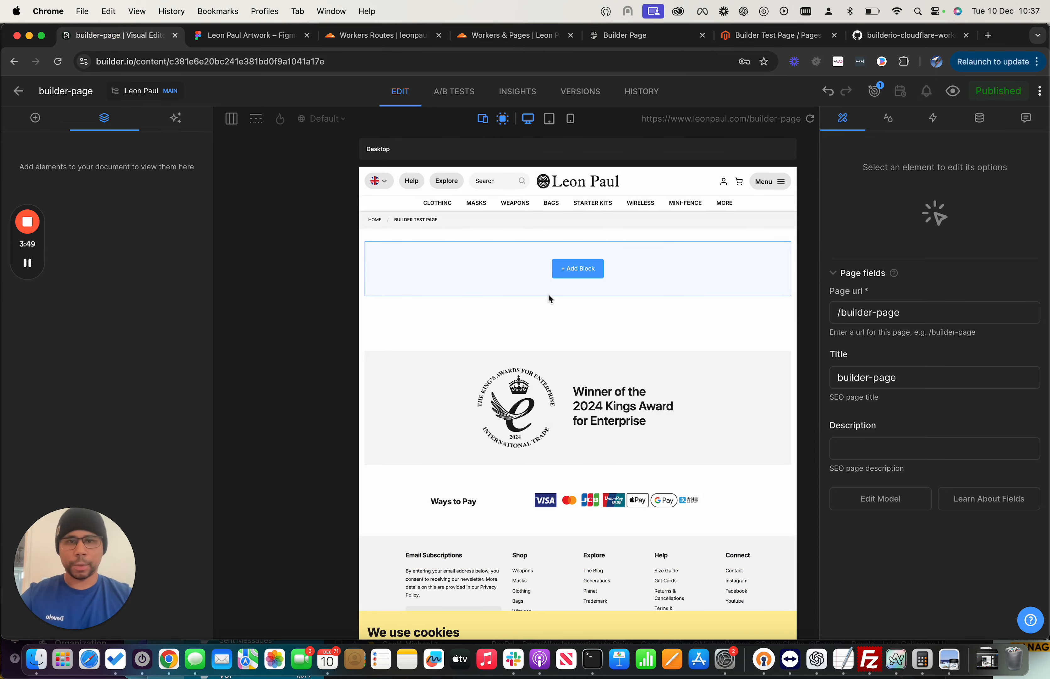
Switch to the Leon Paul Artwork file in Figma and copy Frame 111 of the Generations Page to Builder with the Builder.io plugin
{"action": "left_click", "coordinate": [243, 35]}
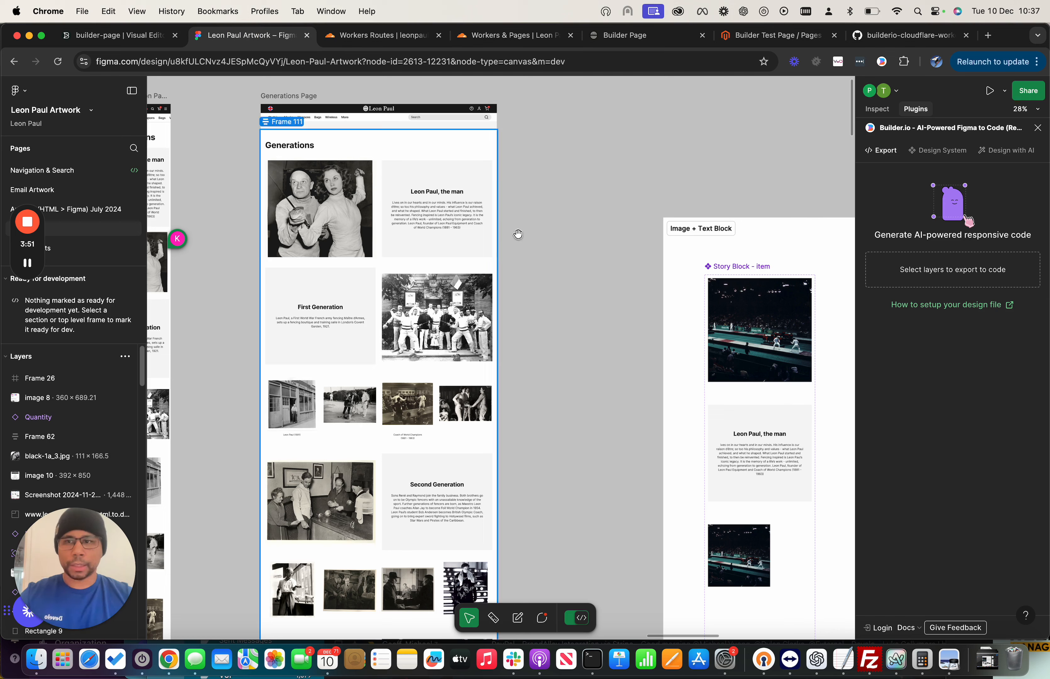
{"action": "left_click", "coordinate": [417, 166]}
{"action": "left_click", "coordinate": [68, 476]}
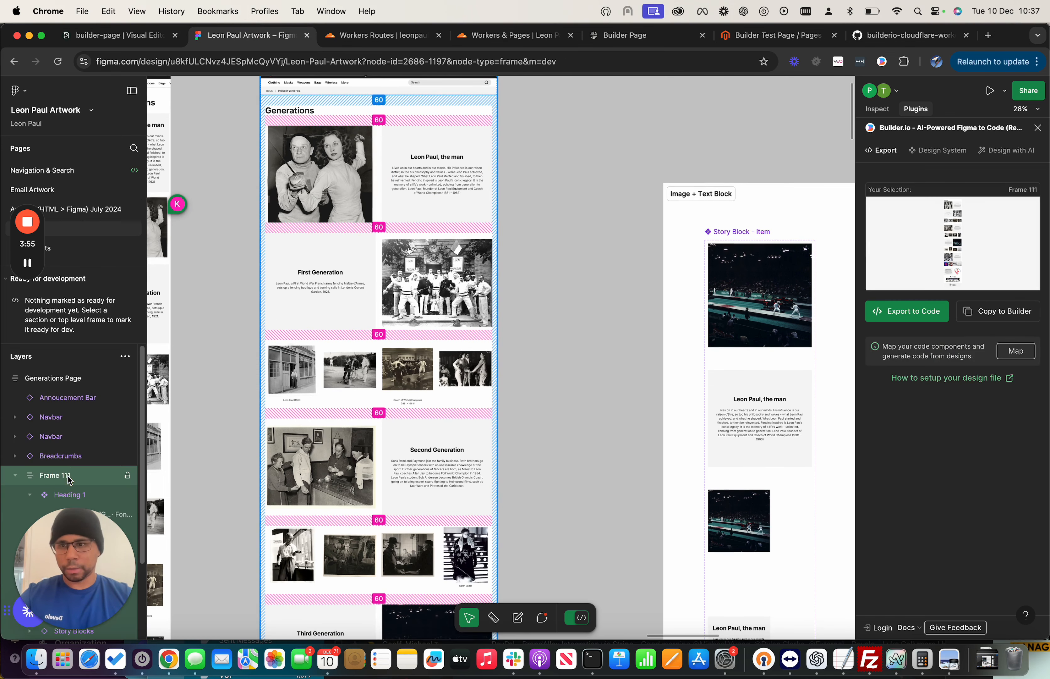
{"action": "left_click", "coordinate": [997, 309]}
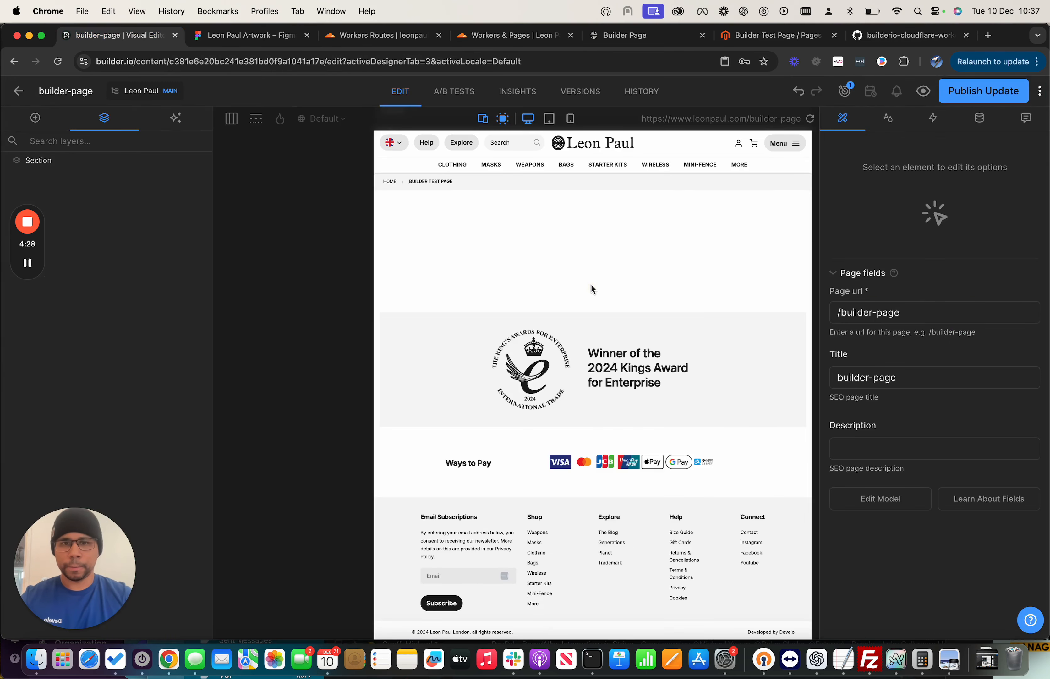
Paste the copied Generations design below the Section block in the Builder.io page, and expand the imported Box to list its layers
{"action": "left_click", "coordinate": [53, 166]}
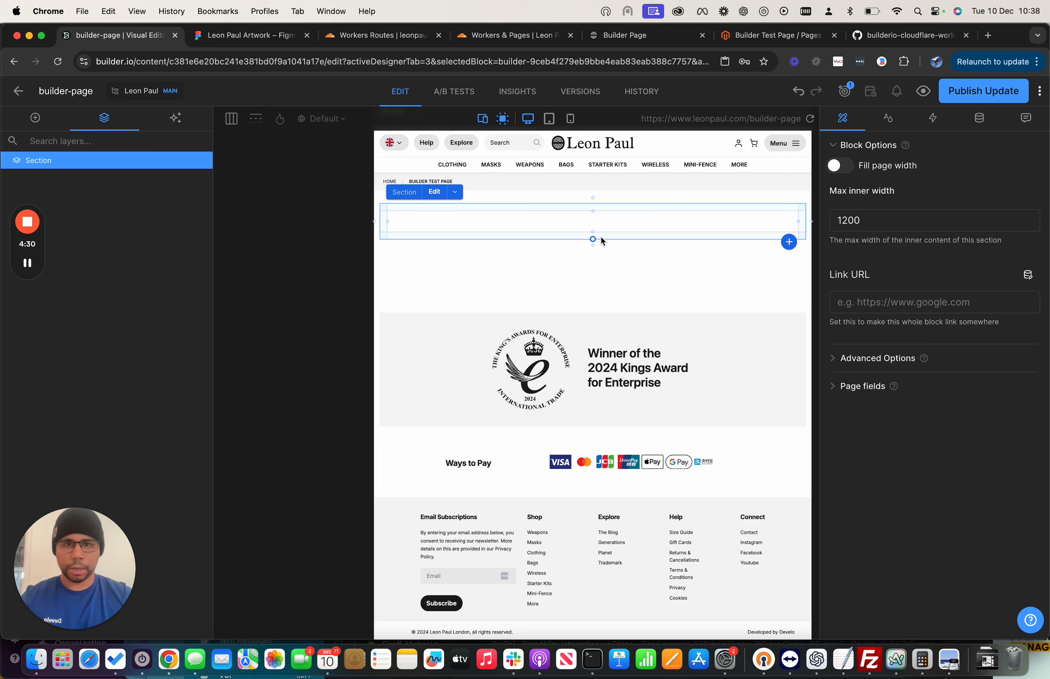
{"action": "key", "text": "super+v"}
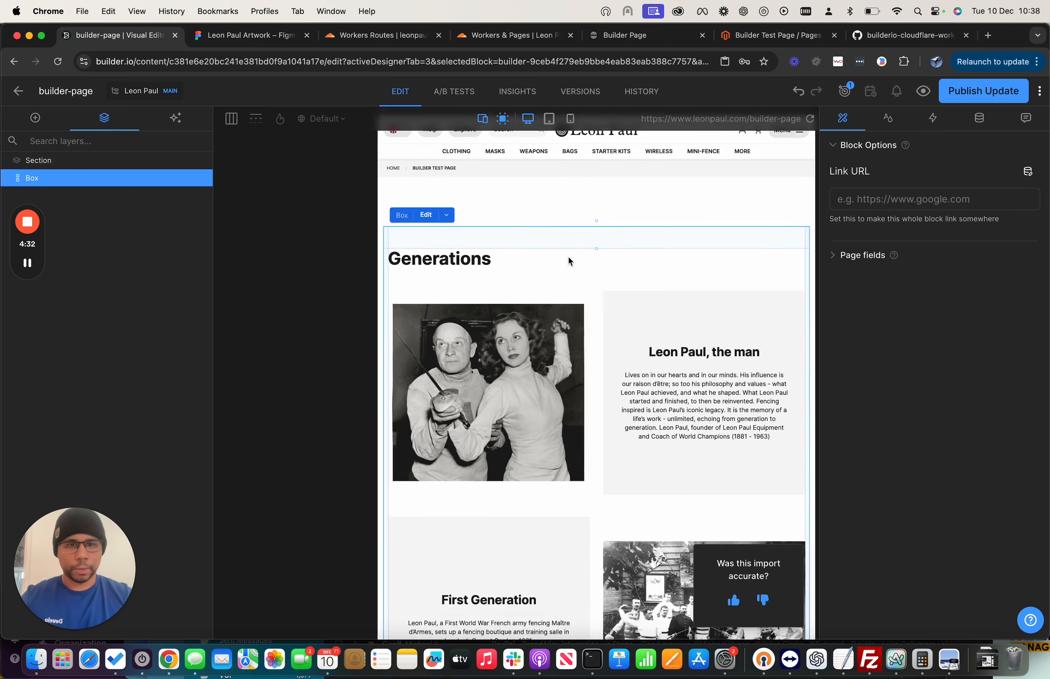
{"action": "scroll", "coordinate": [568, 260], "scroll_direction": "down", "scroll_amount": 10}
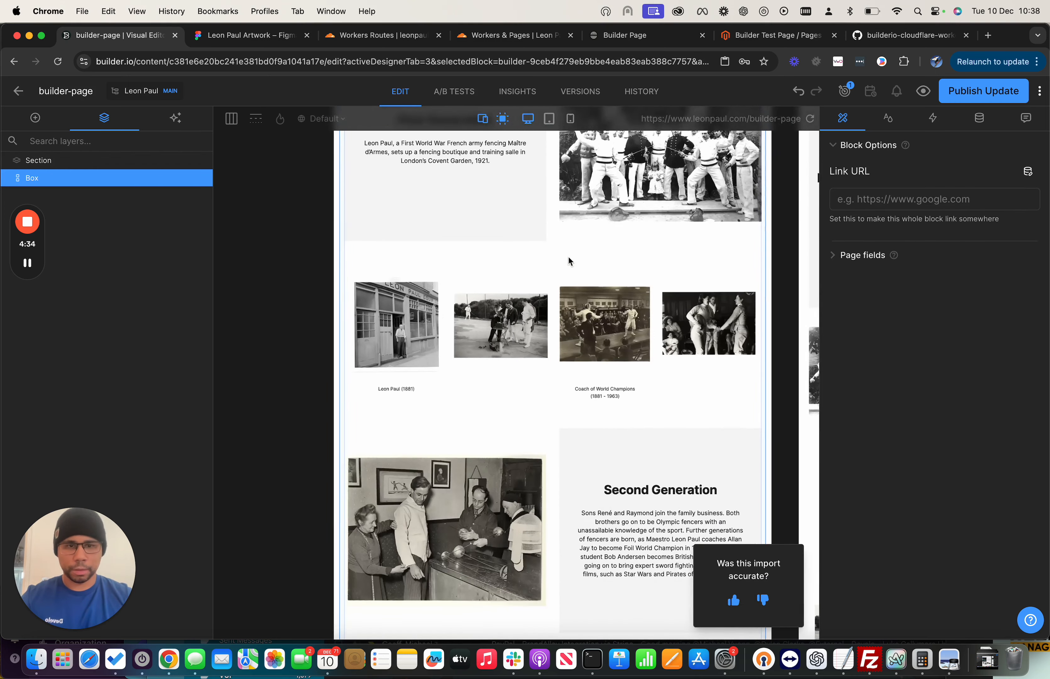
{"action": "scroll", "coordinate": [569, 261], "scroll_direction": "down", "scroll_amount": 15}
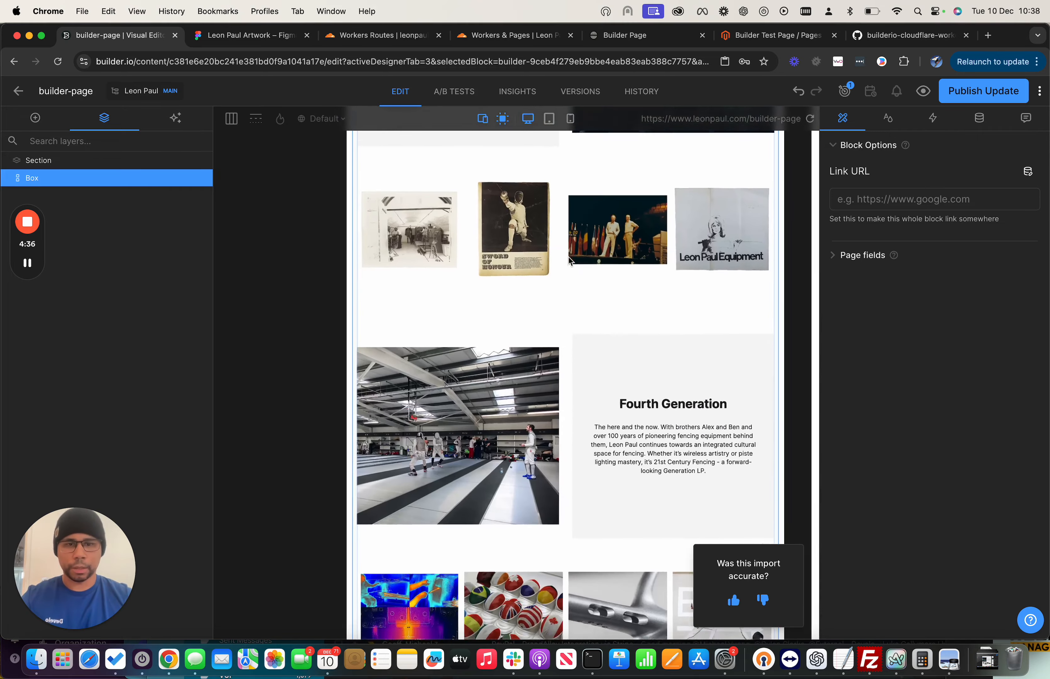
{"action": "scroll", "coordinate": [570, 261], "scroll_direction": "down", "scroll_amount": 15}
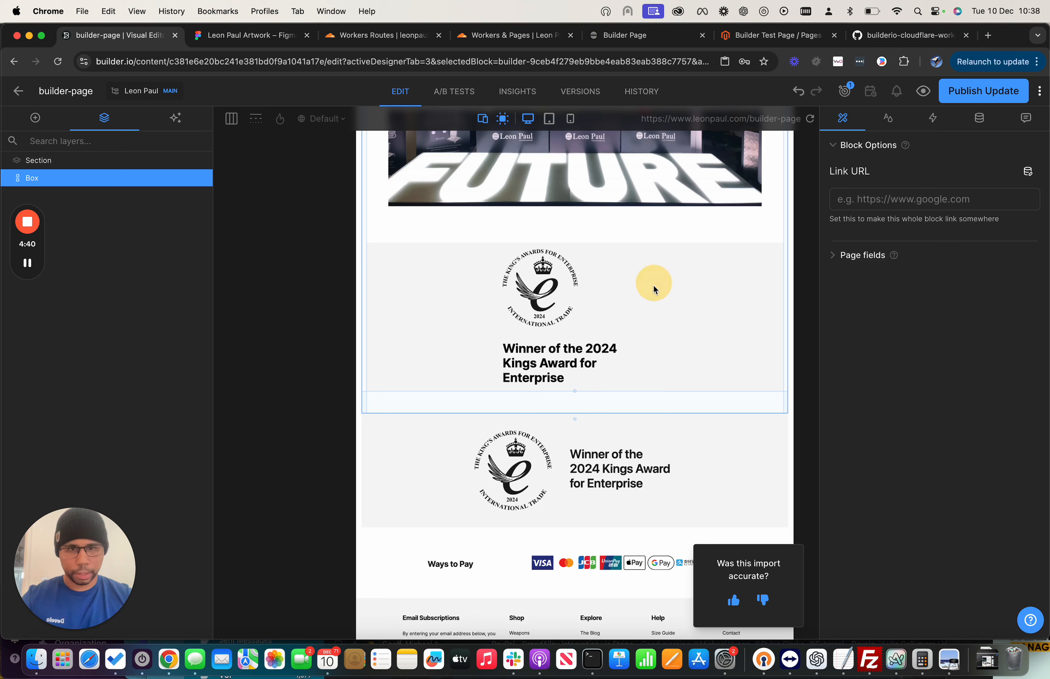
{"action": "left_click", "coordinate": [7, 179]}
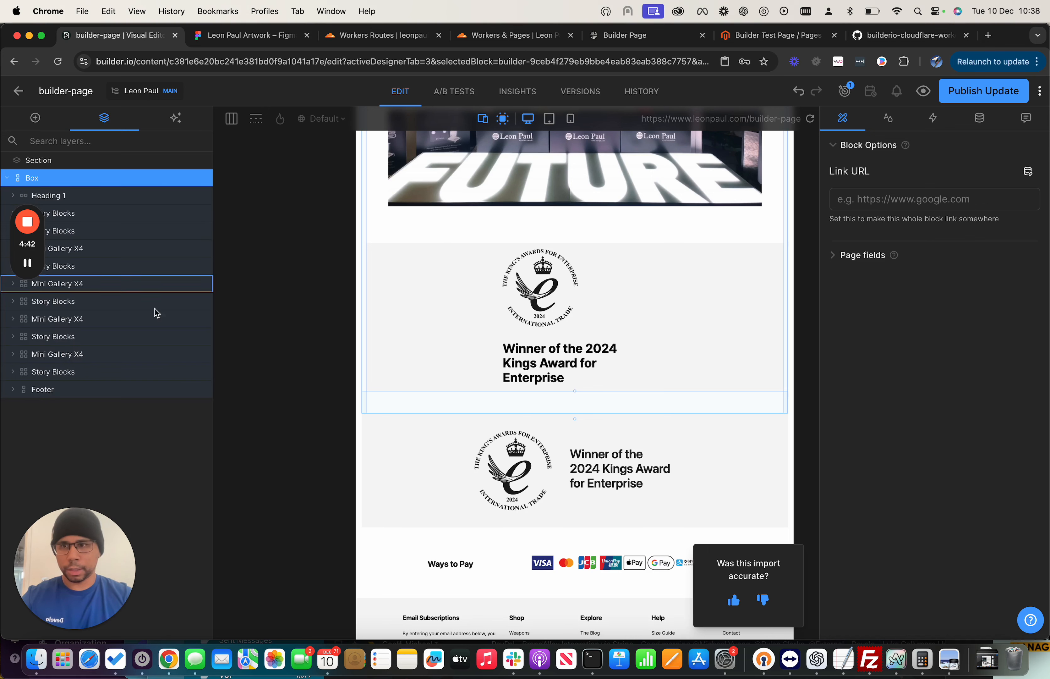
Delete the second Box inside the Footer of the imported Generations design
{"action": "left_click", "coordinate": [119, 376]}
{"action": "left_click", "coordinate": [118, 394]}
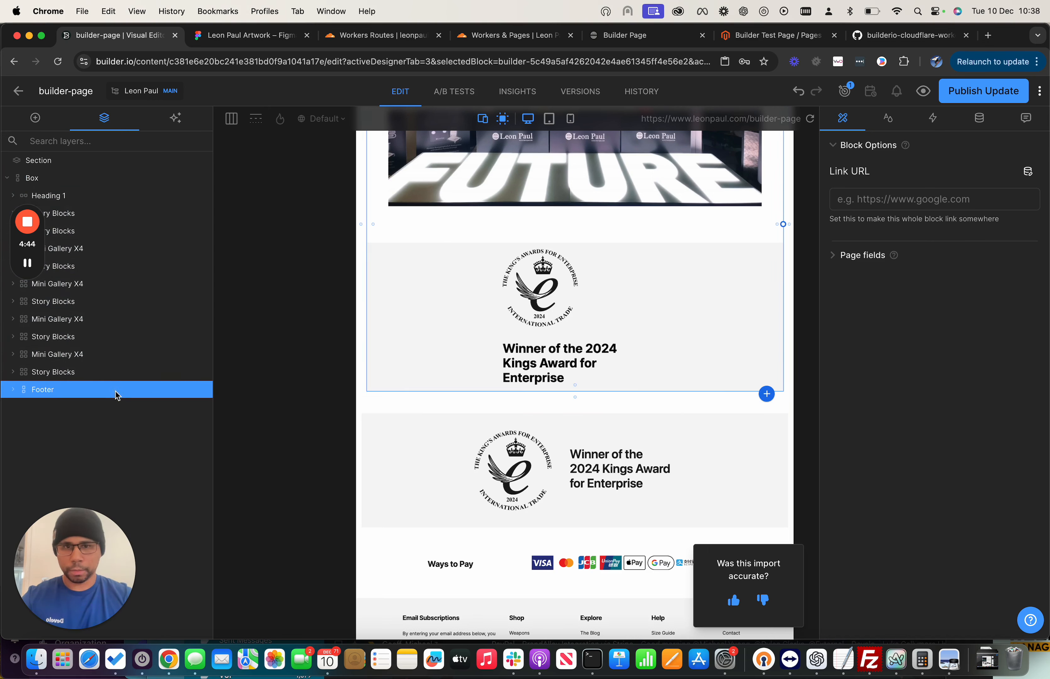
{"action": "left_click", "coordinate": [17, 391]}
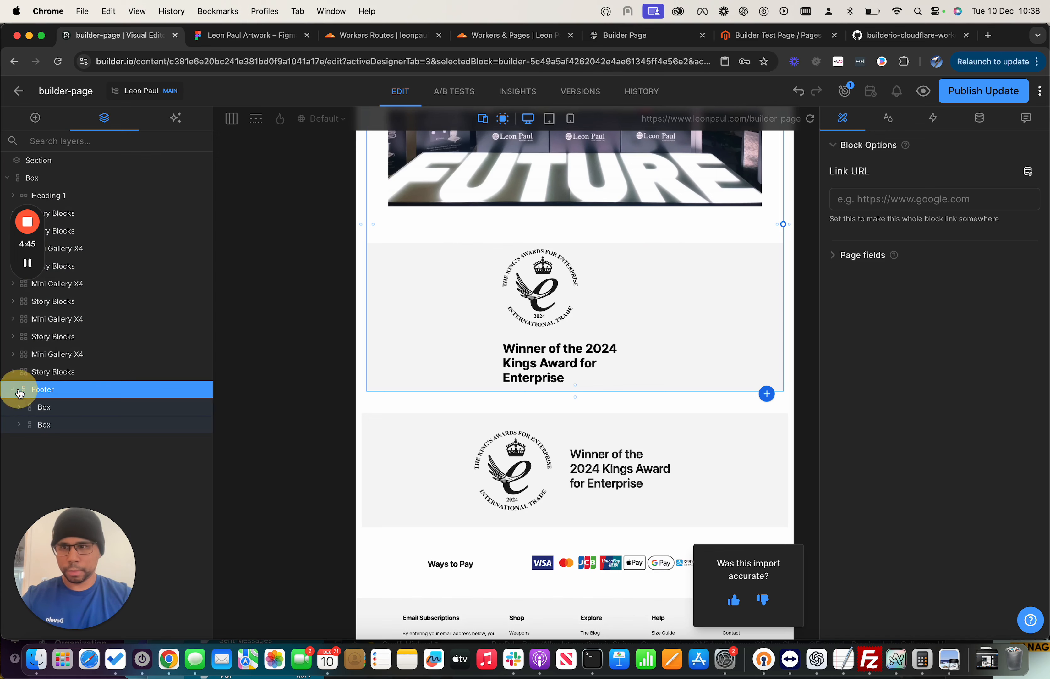
{"action": "left_click", "coordinate": [51, 408]}
{"action": "left_click", "coordinate": [58, 425]}
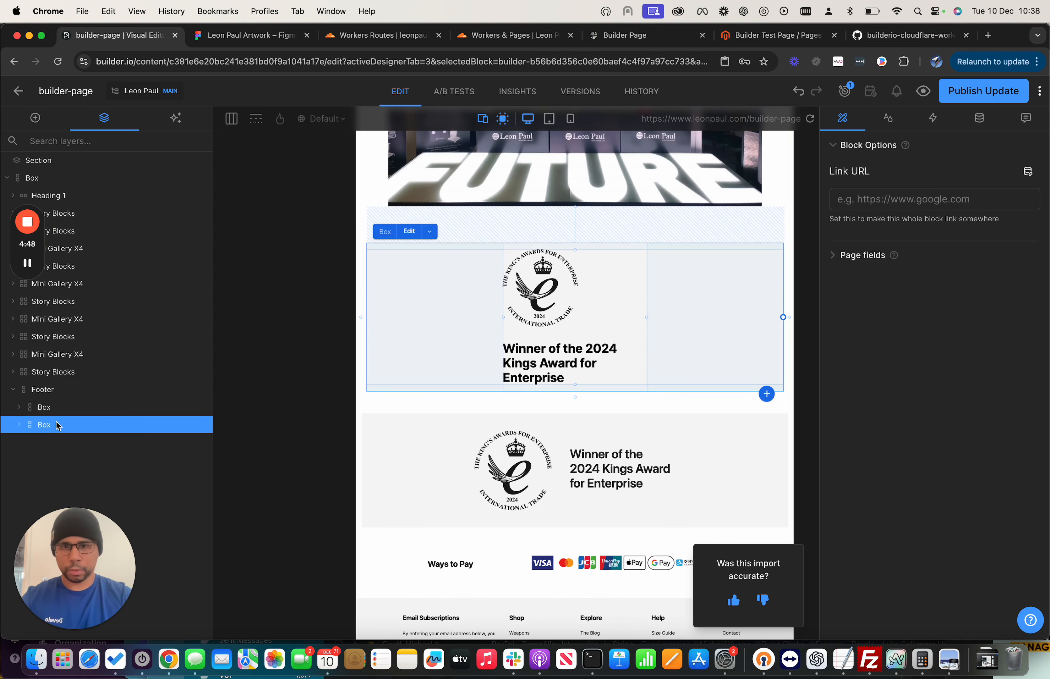
{"action": "key", "text": "Delete"}
Delete the empty Section block above the Generations heading and publish the page update
{"action": "scroll", "coordinate": [593, 283], "scroll_direction": "up", "scroll_amount": 20}
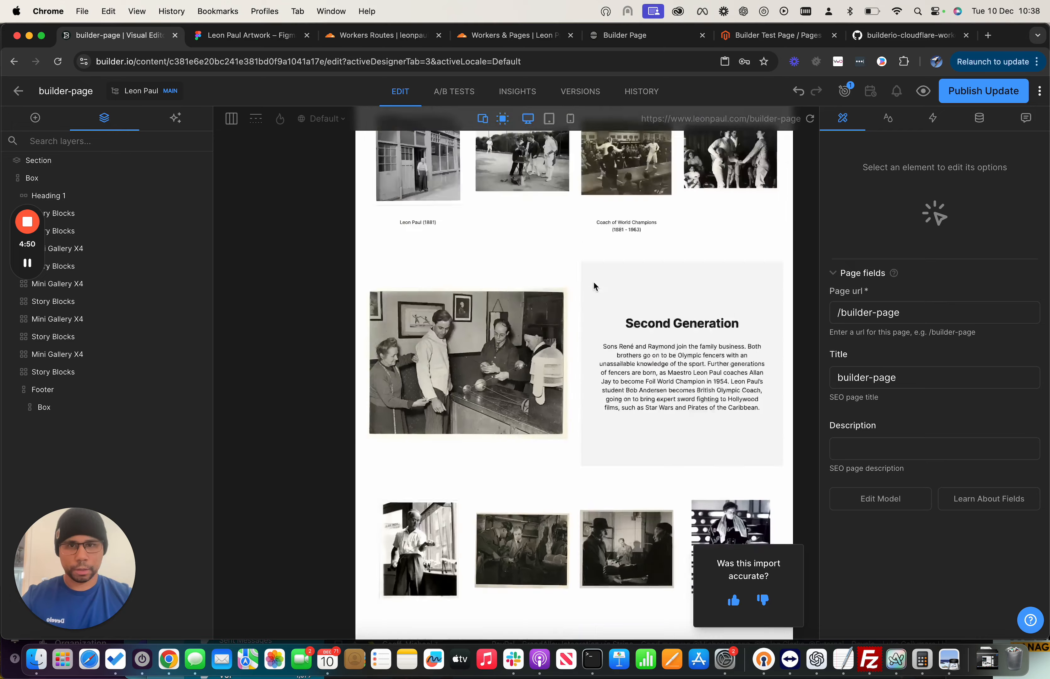
{"action": "left_click", "coordinate": [569, 403]}
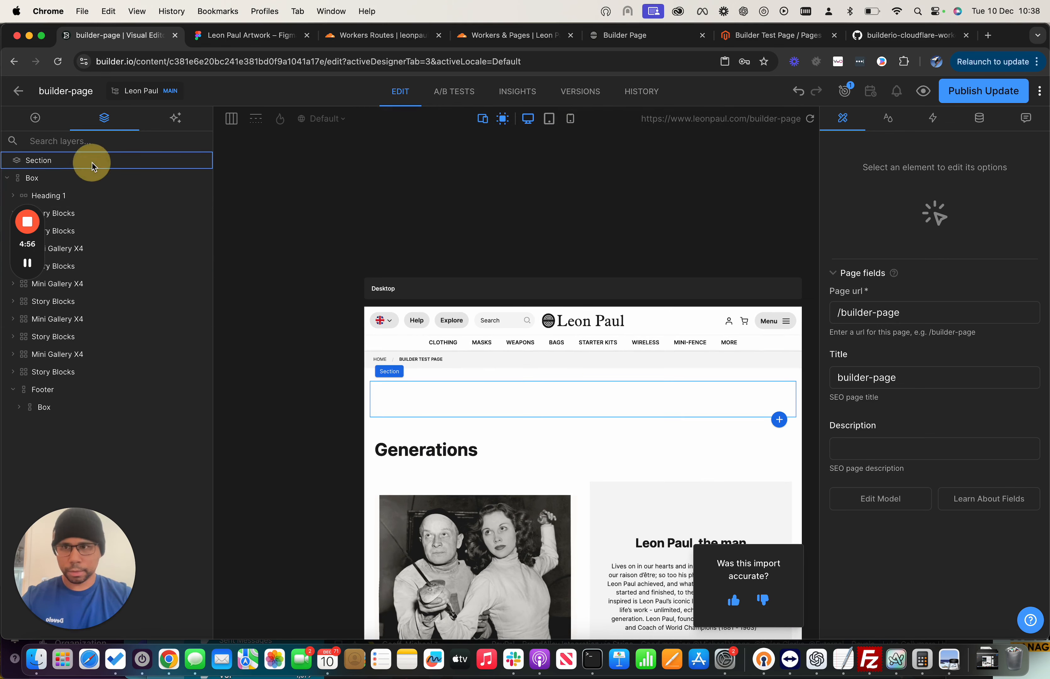
{"action": "left_click", "coordinate": [94, 166]}
{"action": "key", "text": "BackSpace"}
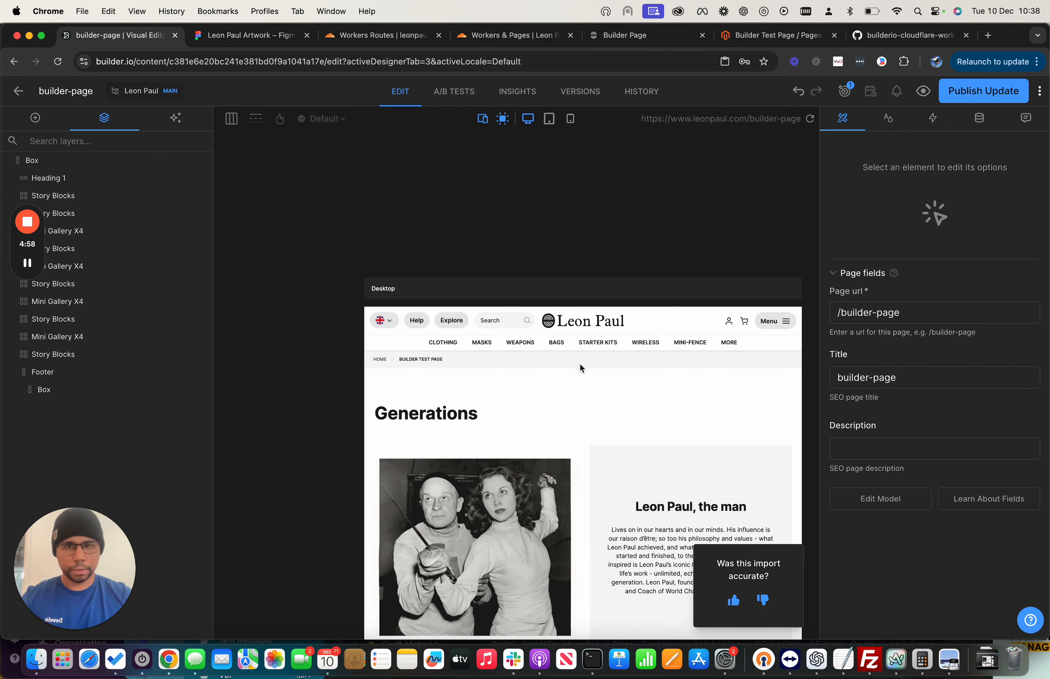
{"action": "left_click", "coordinate": [988, 91]}
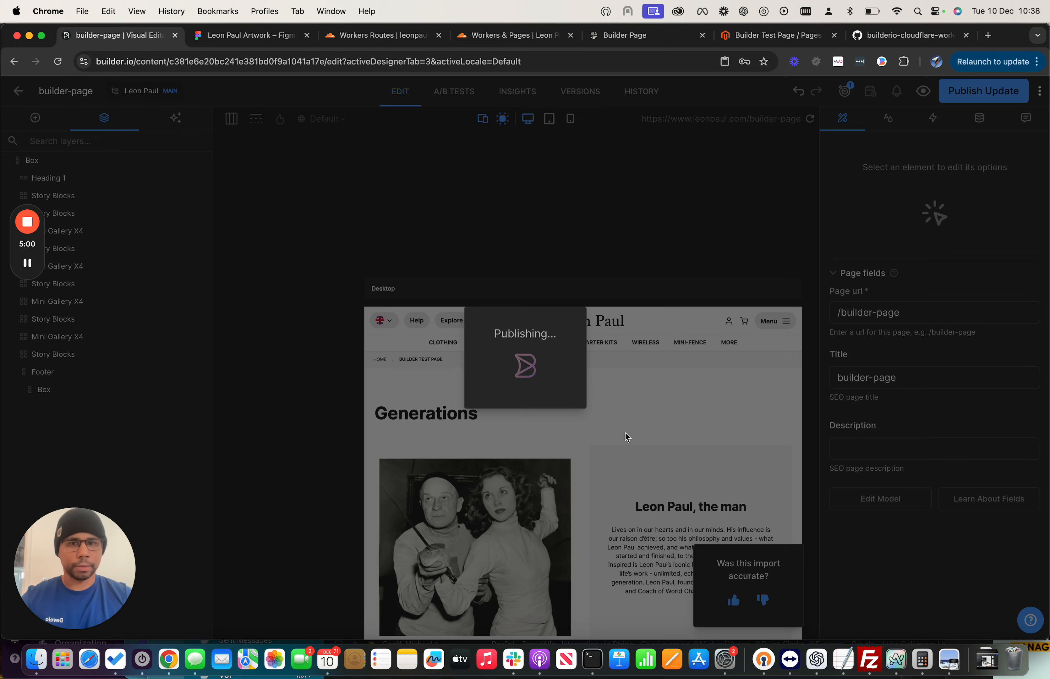
{"action": "scroll", "coordinate": [587, 382], "scroll_direction": "down", "scroll_amount": 5}
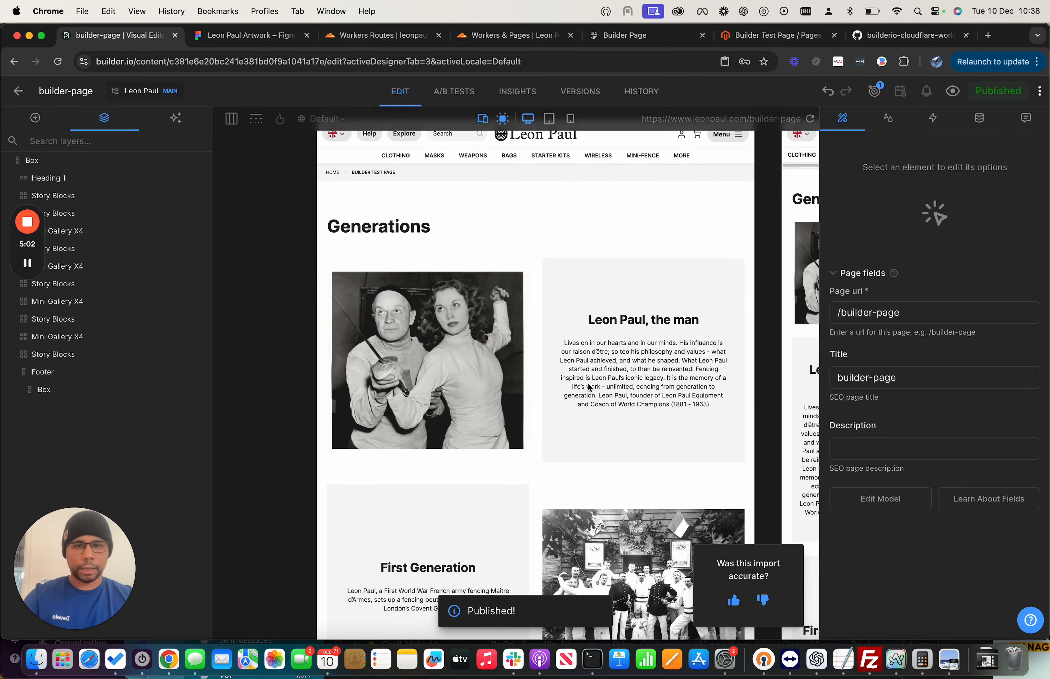
Switch to leonpaul.com/builder-page on the storefront and review the published Generations content along the page
{"action": "left_click", "coordinate": [787, 41]}
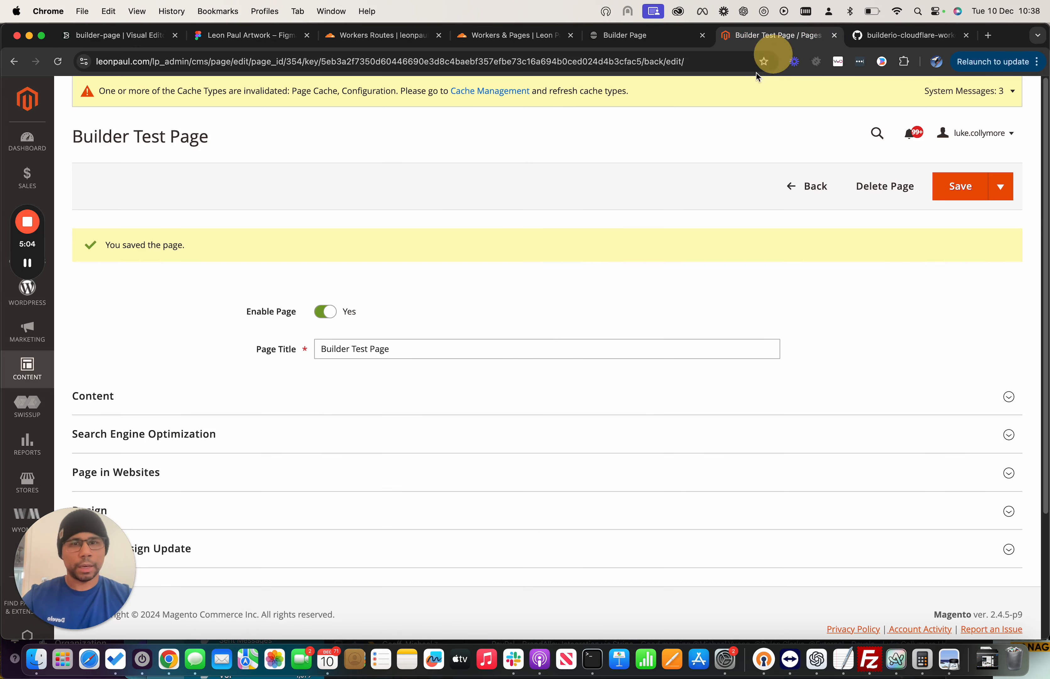
{"action": "left_click", "coordinate": [631, 36]}
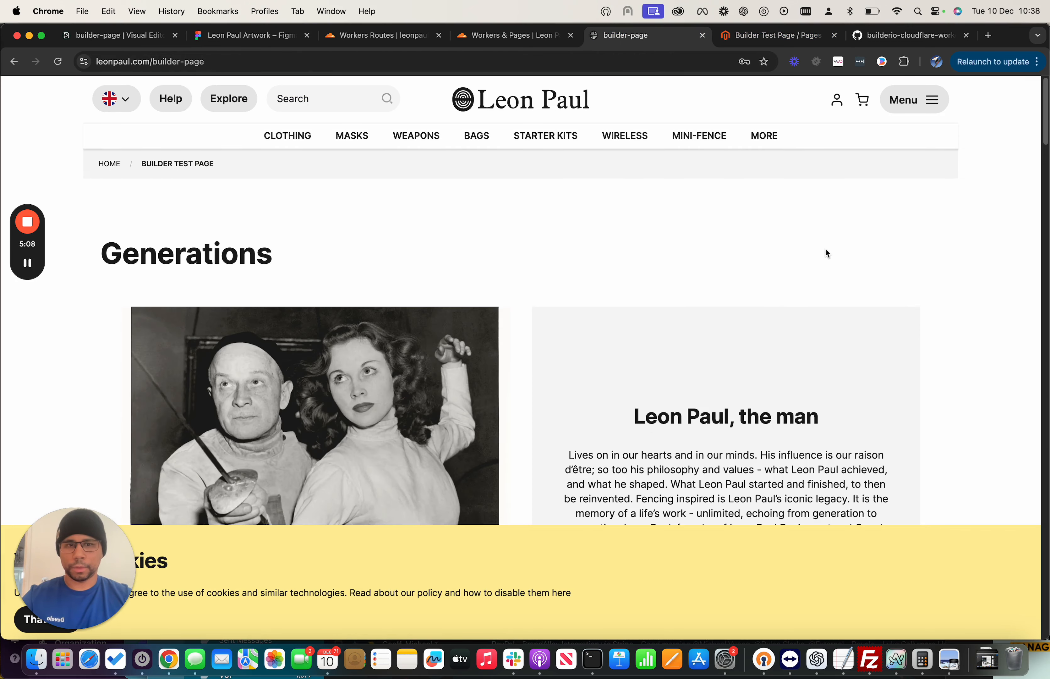
{"action": "scroll", "coordinate": [826, 249], "scroll_direction": "down", "scroll_amount": 15}
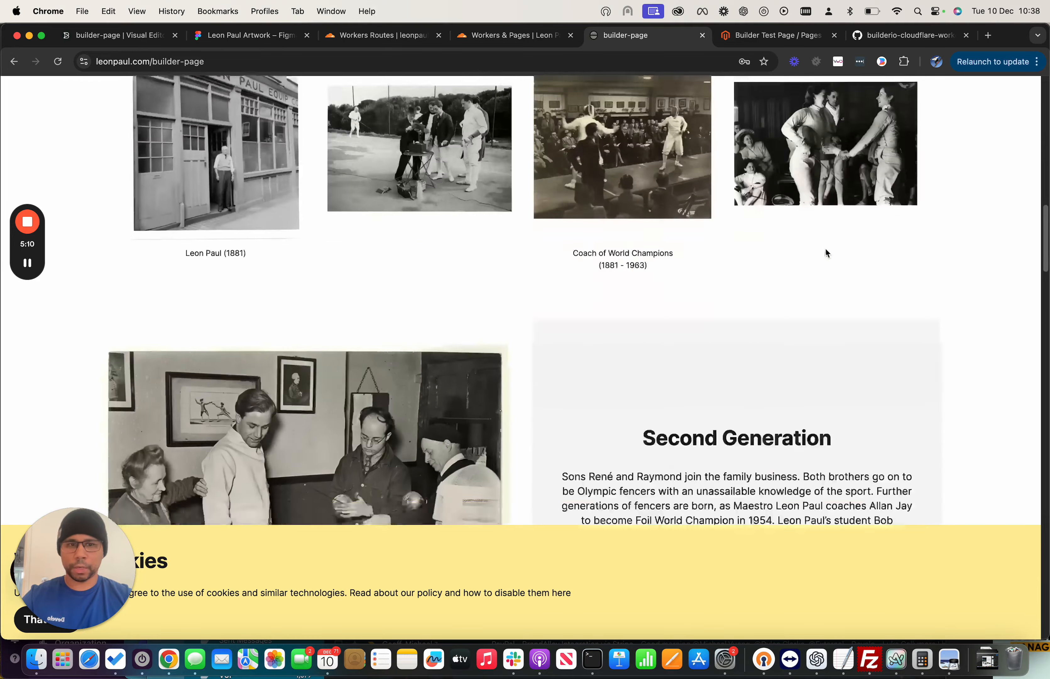
{"action": "scroll", "coordinate": [826, 253], "scroll_direction": "down", "scroll_amount": 15}
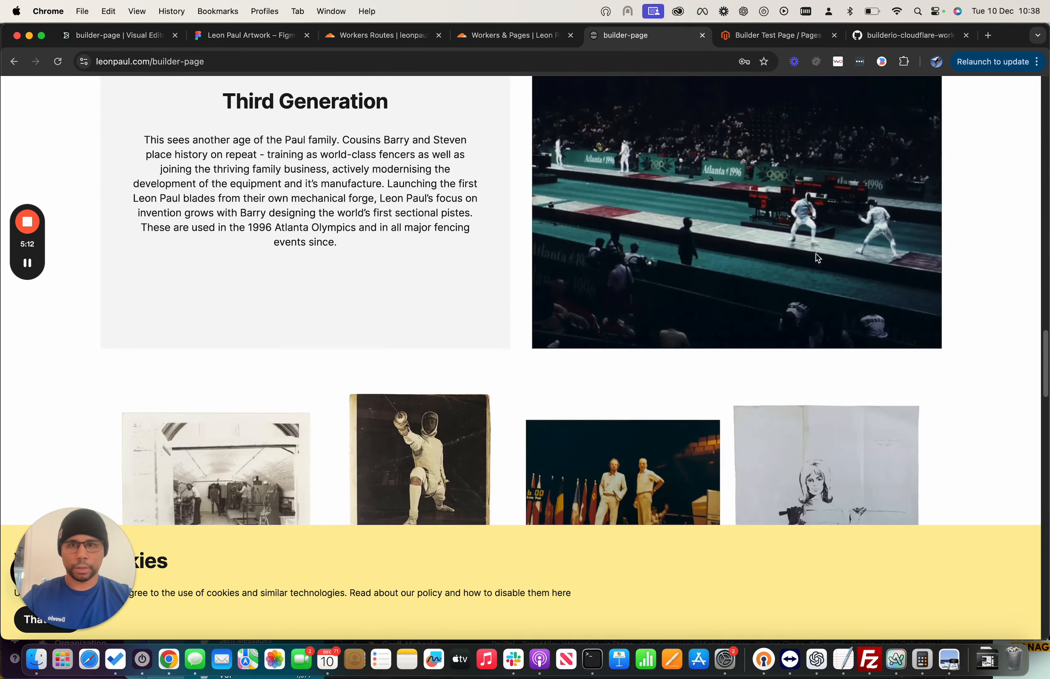
{"action": "left_click_drag", "start_coordinate": [817, 259], "coordinate": [329, 66]}
{"action": "left_click", "coordinate": [789, 390]}
{"action": "scroll", "coordinate": [788, 390], "scroll_direction": "down", "scroll_amount": 20}
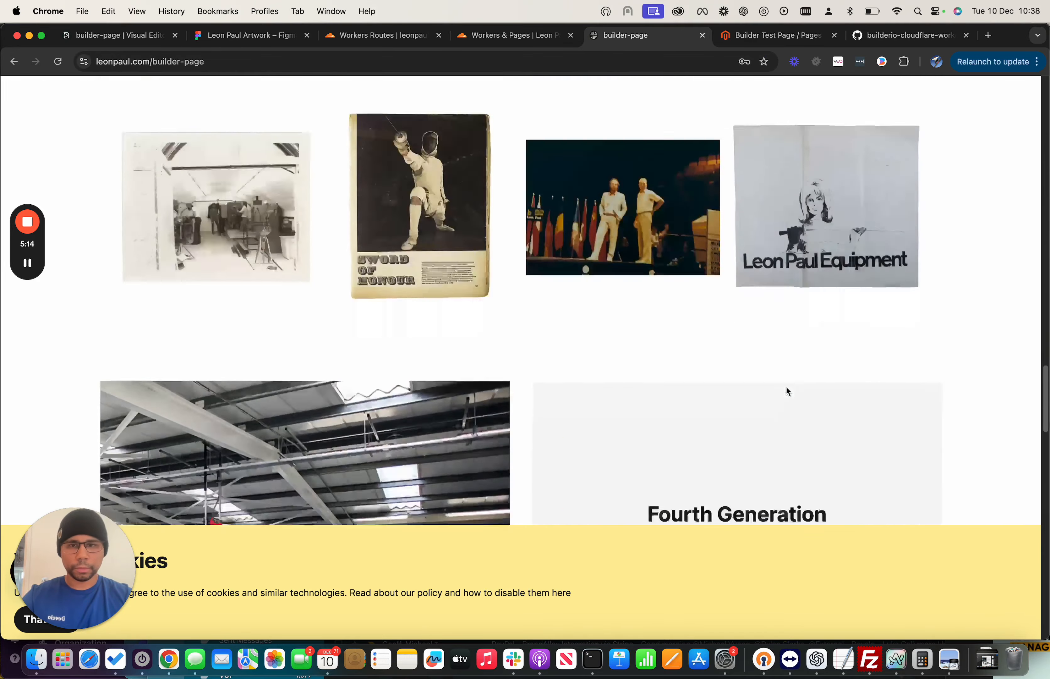
{"action": "scroll", "coordinate": [787, 391], "scroll_direction": "up", "scroll_amount": 15}
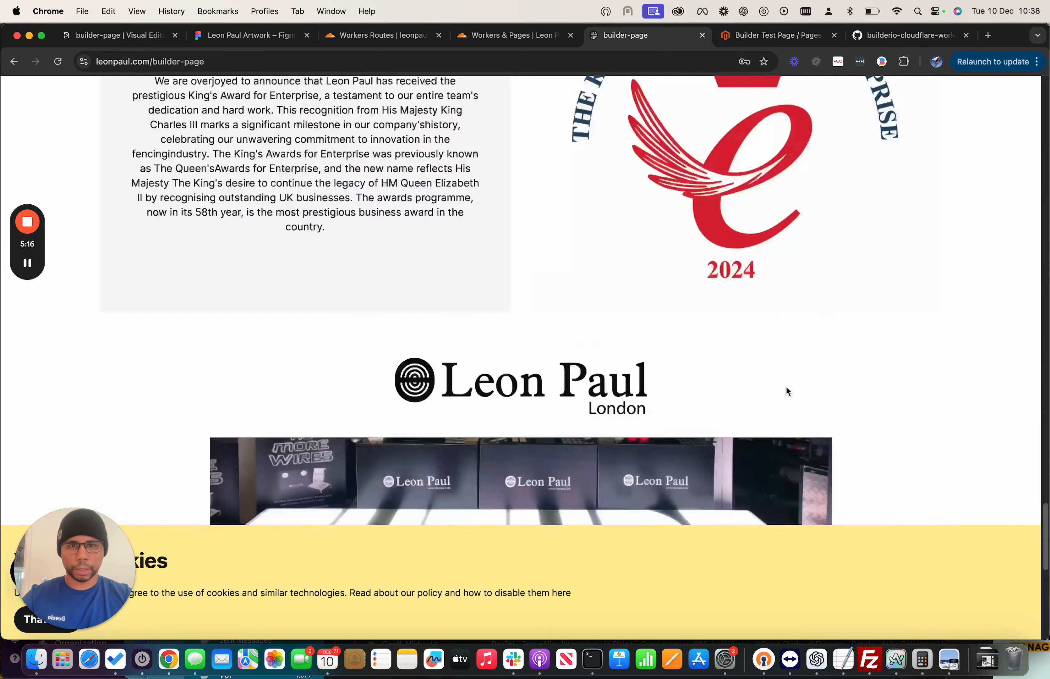
{"action": "left_click", "coordinate": [863, 308]}
{"action": "scroll", "coordinate": [864, 311], "scroll_direction": "up", "scroll_amount": 15}
{"action": "scroll", "coordinate": [864, 313], "scroll_direction": "down", "scroll_amount": 6}
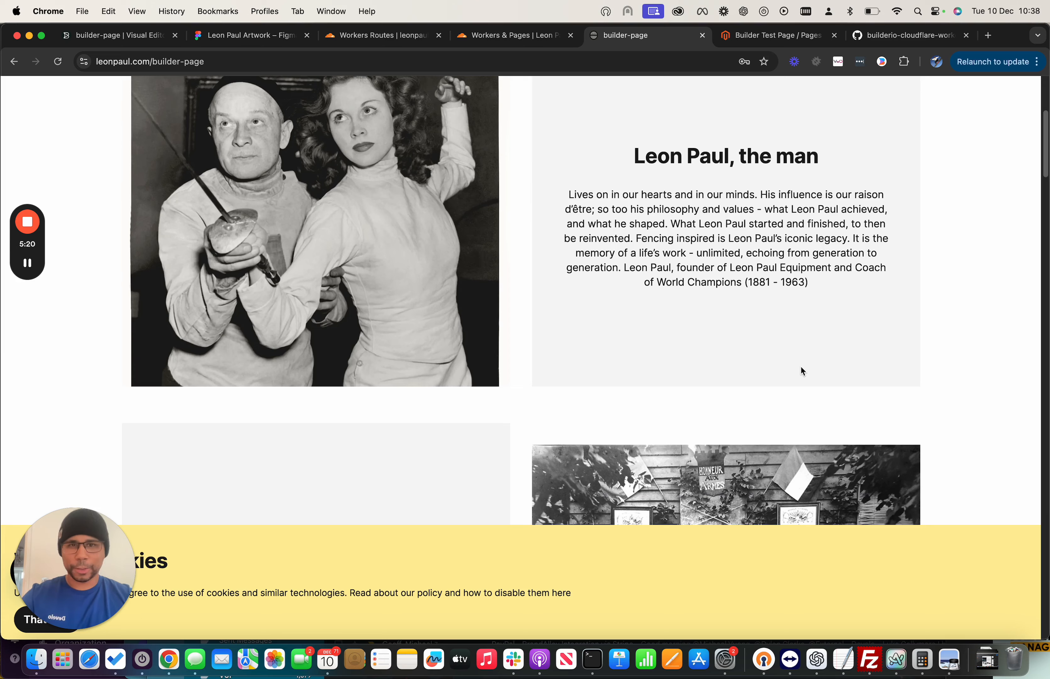
{"action": "scroll", "coordinate": [801, 365], "scroll_direction": "up", "scroll_amount": 5}
{"action": "scroll", "coordinate": [794, 356], "scroll_direction": "down", "scroll_amount": 2}
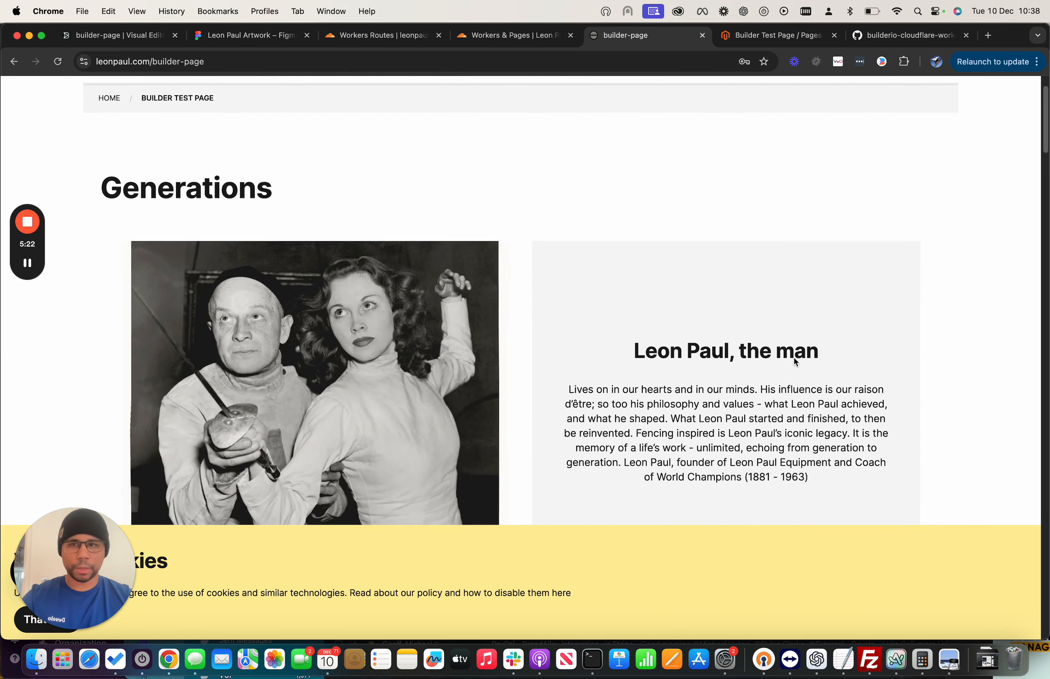
{"action": "scroll", "coordinate": [794, 356], "scroll_direction": "up", "scroll_amount": 1}
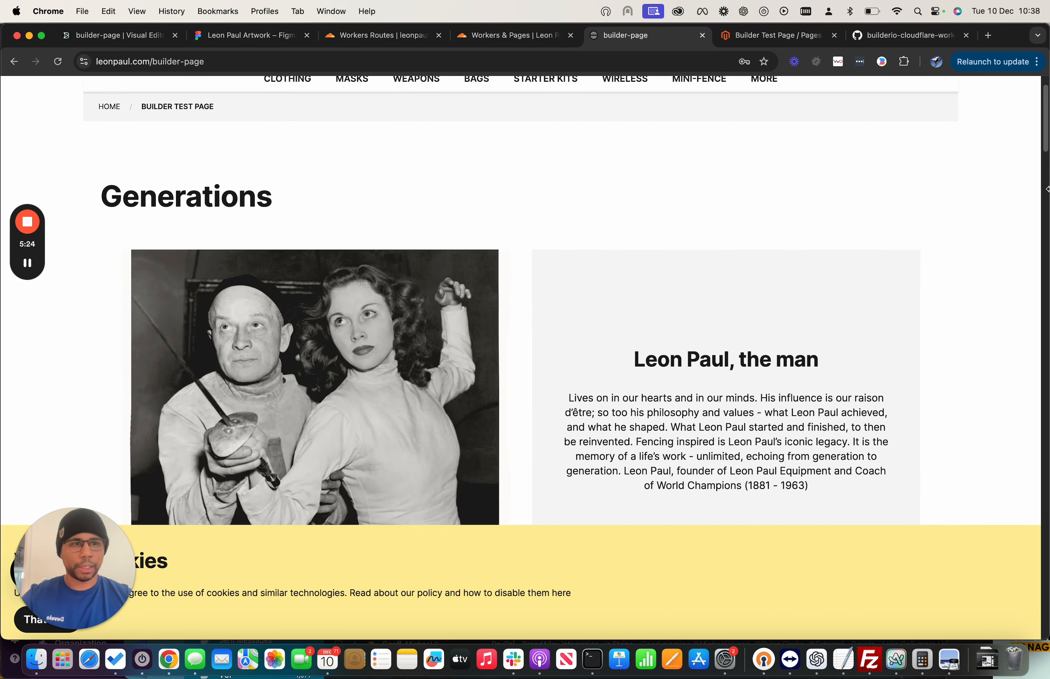
Check the storefront page's responsive layout at phone and tablet widths, and restore the browser window to full width
{"action": "left_click_drag", "start_coordinate": [1047, 189], "coordinate": [286, 219]}
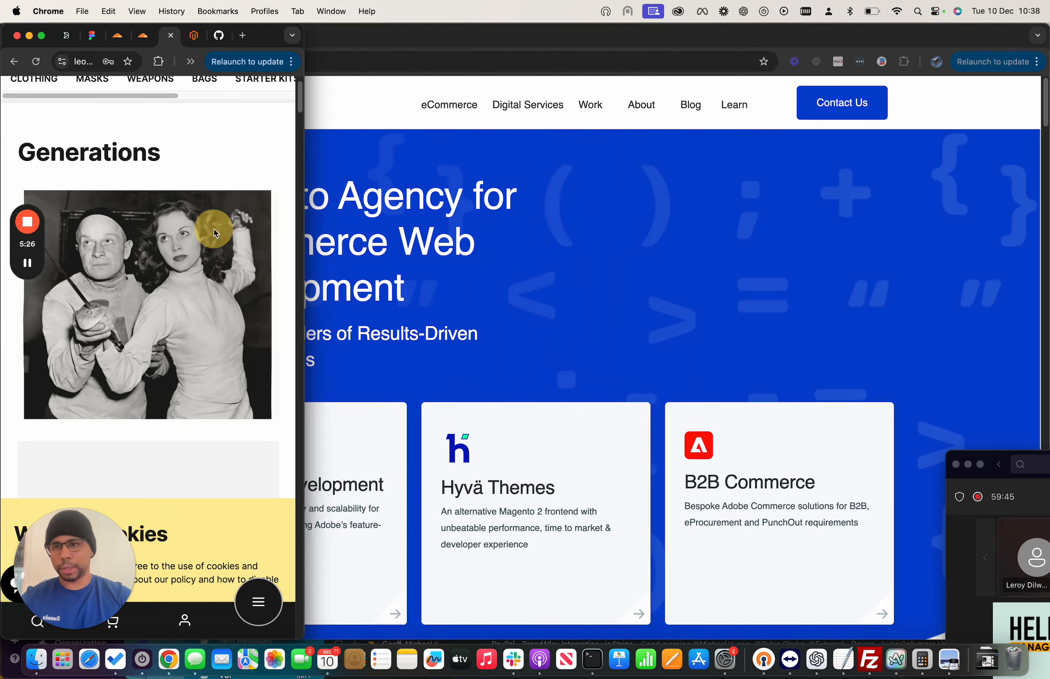
{"action": "scroll", "coordinate": [215, 233], "scroll_direction": "down", "scroll_amount": 15}
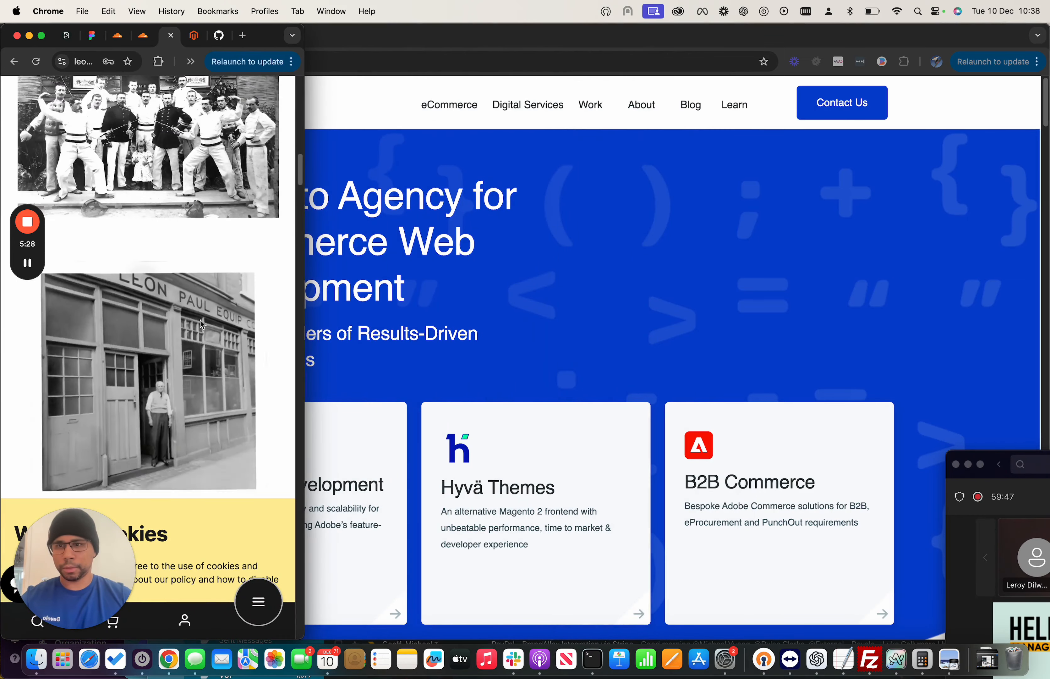
{"action": "scroll", "coordinate": [202, 324], "scroll_direction": "down", "scroll_amount": 10}
{"action": "scroll", "coordinate": [202, 324], "scroll_direction": "up", "scroll_amount": 15}
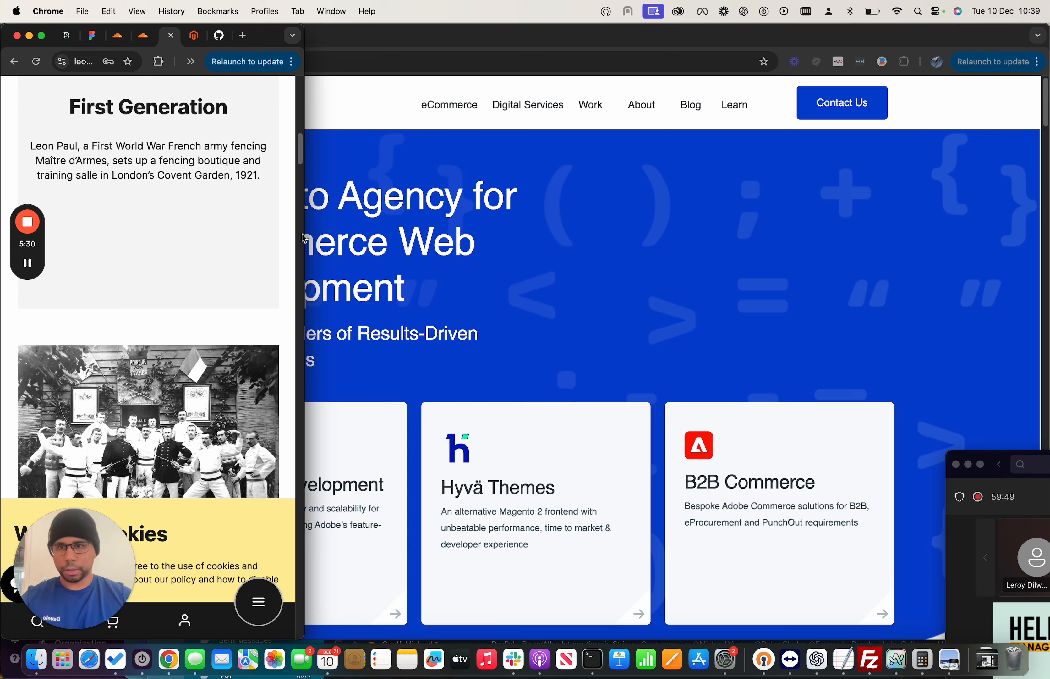
{"action": "left_click", "coordinate": [303, 239]}
{"action": "left_click_drag", "start_coordinate": [304, 234], "coordinate": [528, 253]}
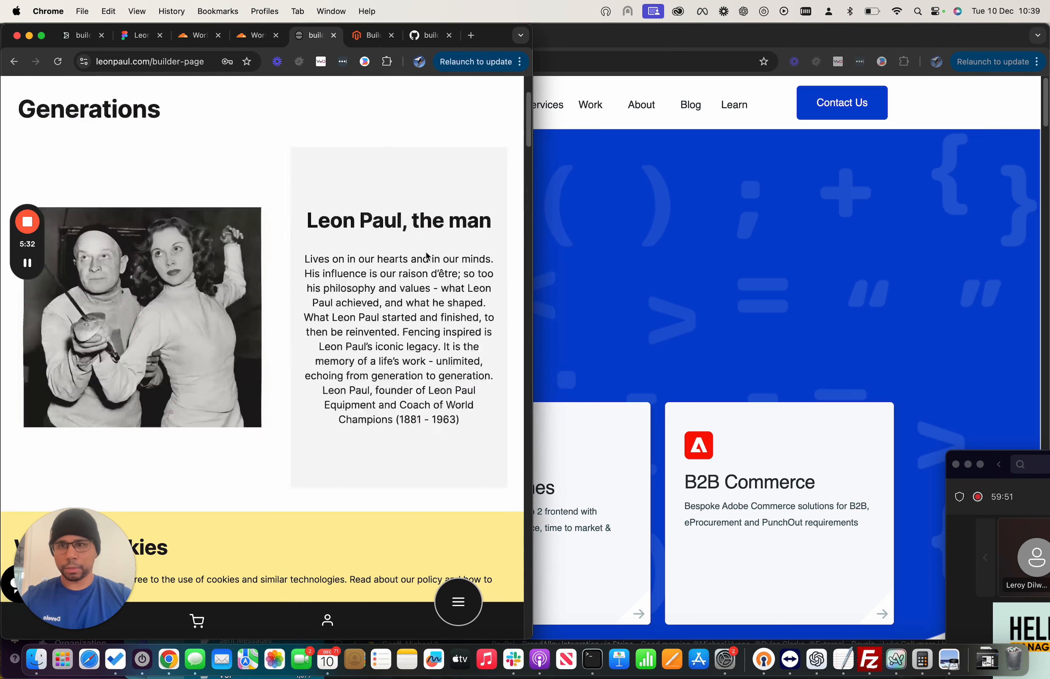
{"action": "scroll", "coordinate": [427, 255], "scroll_direction": "up", "scroll_amount": 3}
{"action": "scroll", "coordinate": [428, 255], "scroll_direction": "down", "scroll_amount": 3}
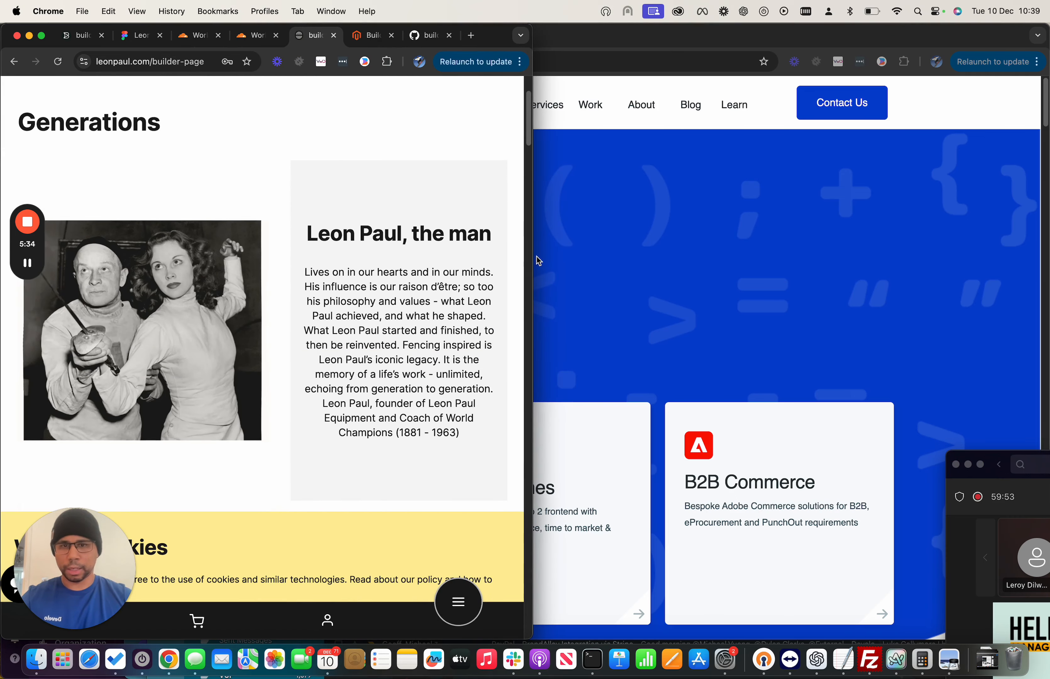
{"action": "left_click_drag", "start_coordinate": [539, 261], "coordinate": [1028, 300]}
Return to the Builder.io editor and set the first Story Blocks' inner layout to Stack for the tablet size
{"action": "left_click", "coordinate": [125, 35]}
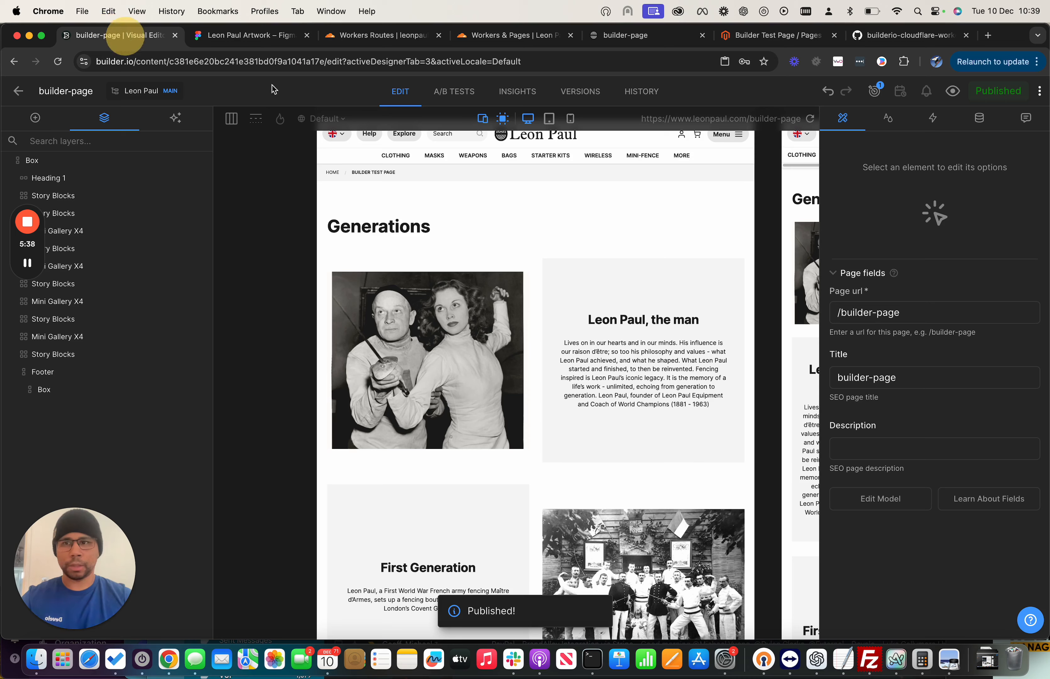
{"action": "left_click", "coordinate": [550, 118]}
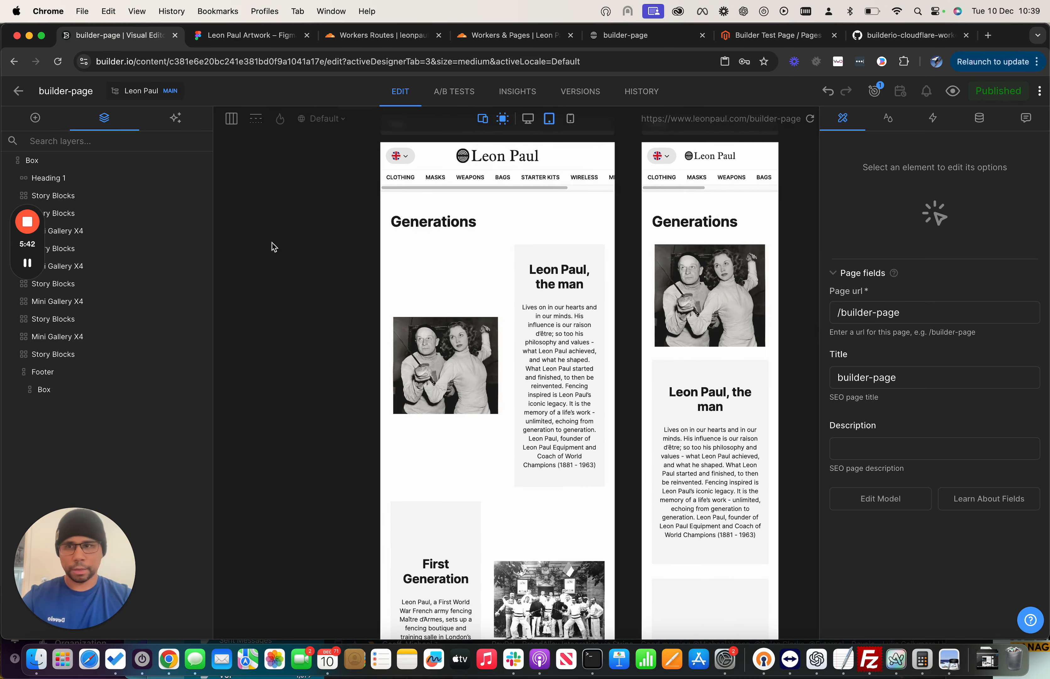
{"action": "left_click", "coordinate": [117, 197]}
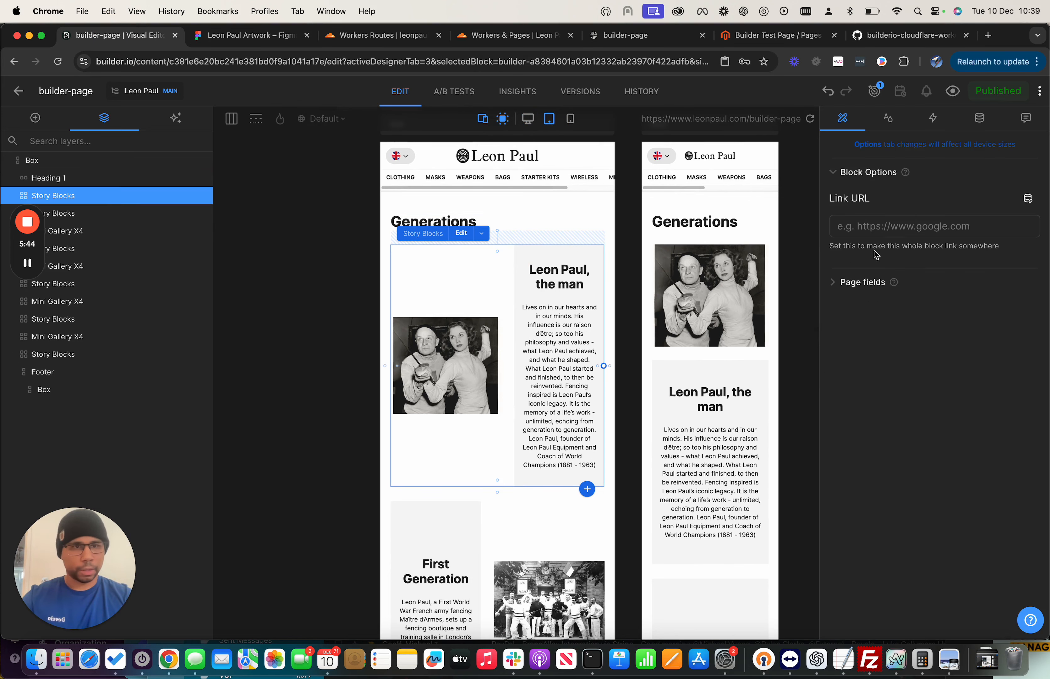
{"action": "left_click", "coordinate": [887, 118]}
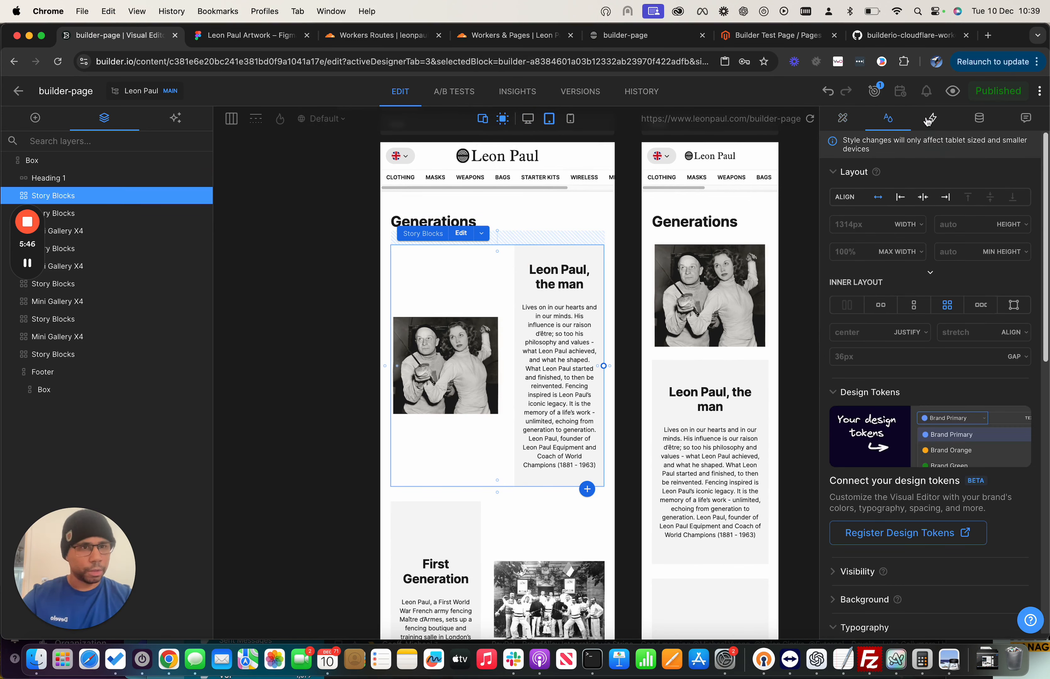
{"action": "left_click", "coordinate": [918, 305]}
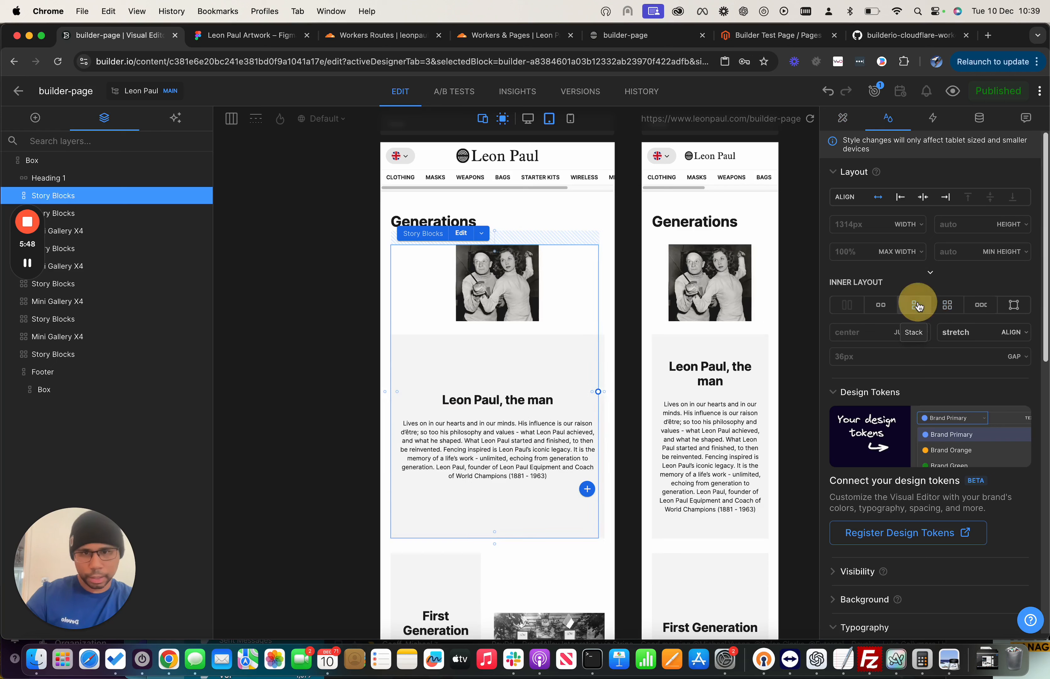
Examine the Advanced, HTML Attributes, CSS Properties and Shadows & Effects style settings of the image in the first Story Blocks
{"action": "left_click", "coordinate": [498, 283]}
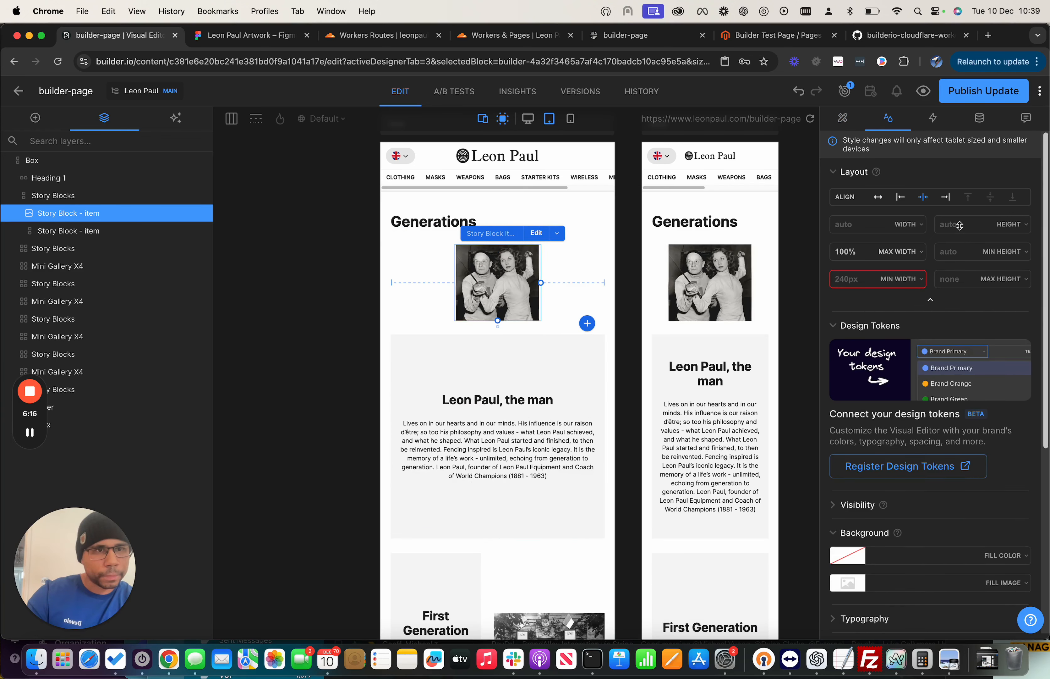
{"action": "scroll", "coordinate": [960, 226], "scroll_direction": "down", "scroll_amount": 7}
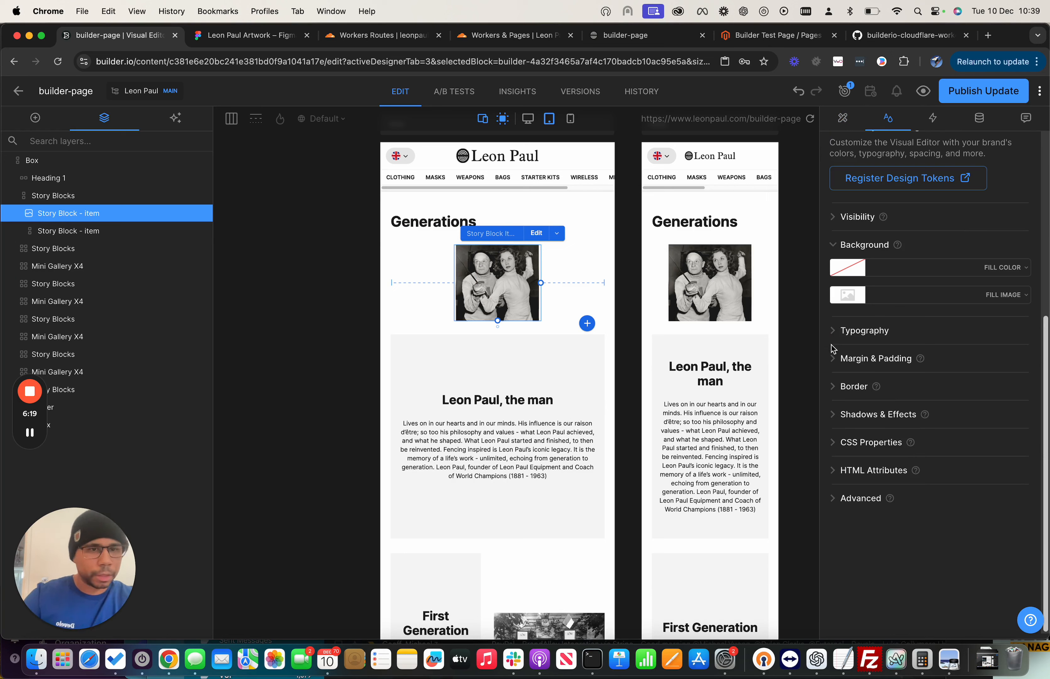
{"action": "left_click", "coordinate": [838, 499]}
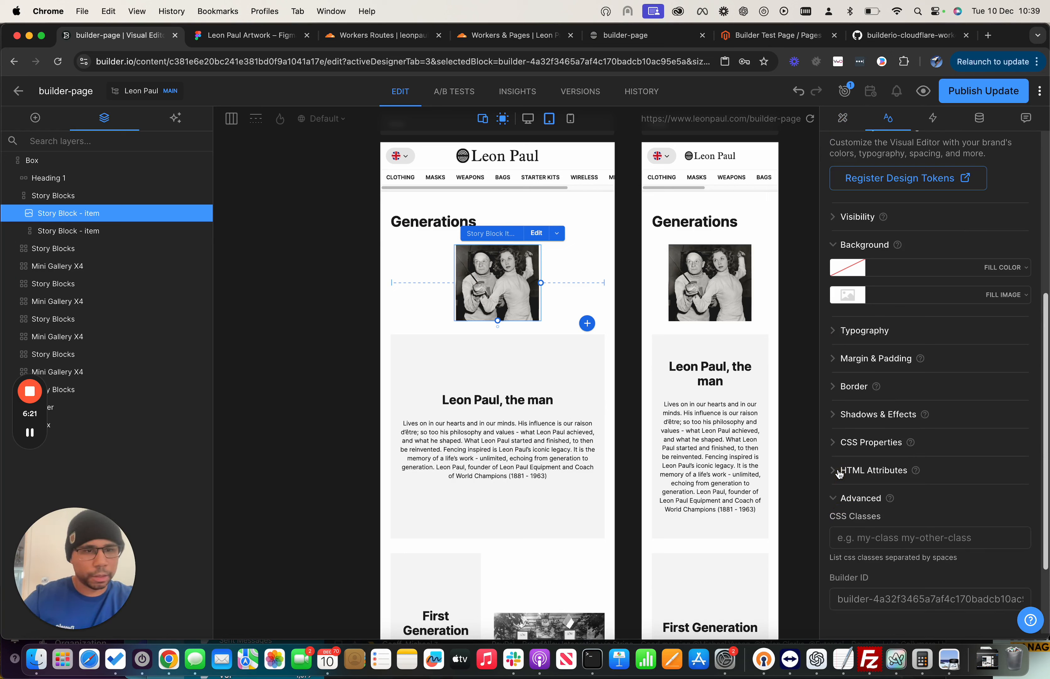
{"action": "left_click", "coordinate": [839, 472]}
{"action": "left_click", "coordinate": [838, 452]}
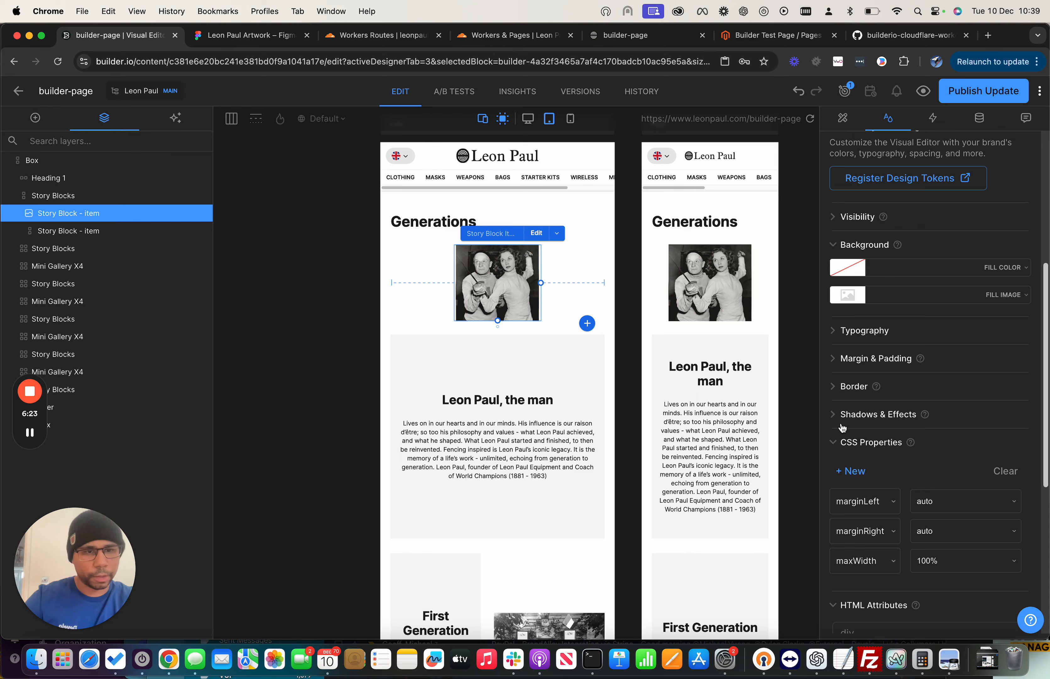
{"action": "left_click", "coordinate": [835, 413]}
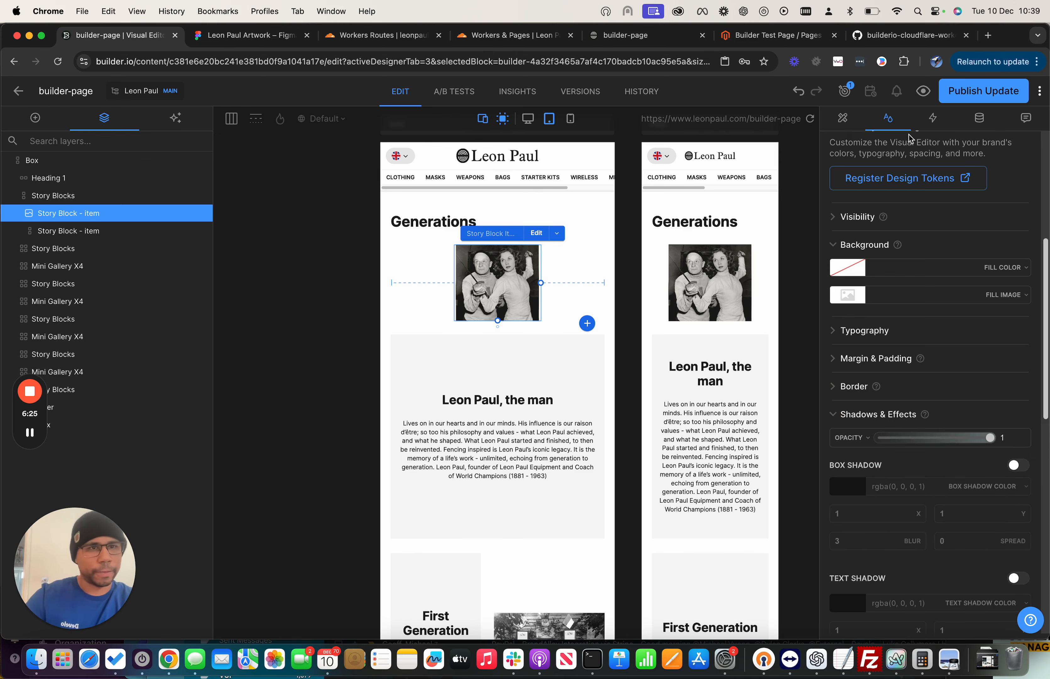
Add a Scroll in view animation to the first item of the first Mini Gallery X4, using Fade in up over 0.5 seconds
{"action": "scroll", "coordinate": [487, 378], "scroll_direction": "down", "scroll_amount": 15}
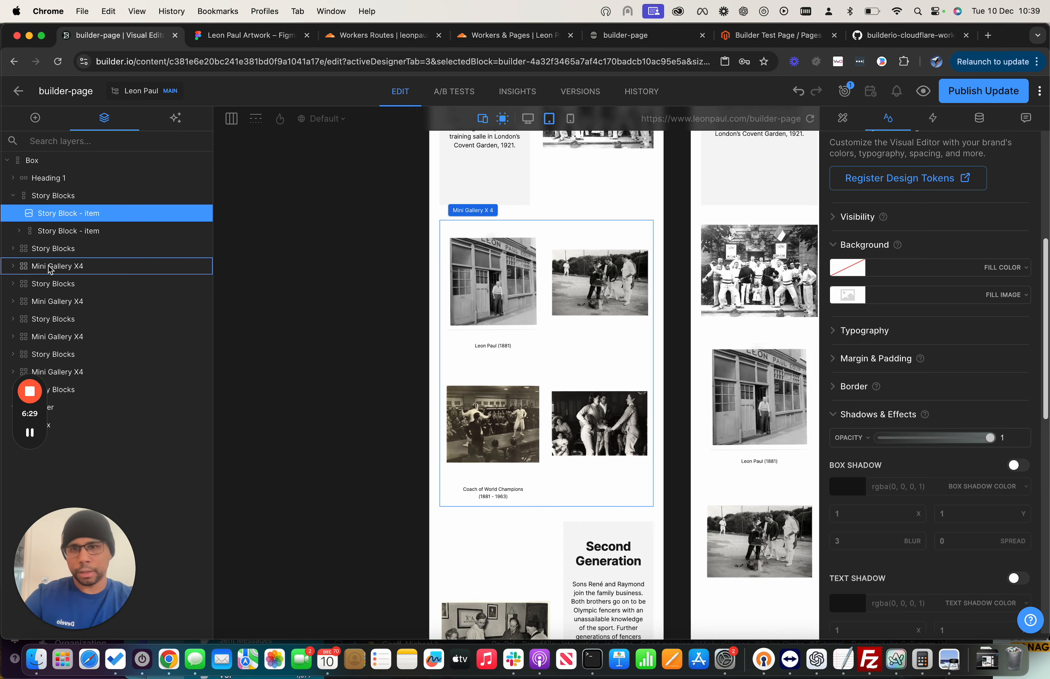
{"action": "left_click", "coordinate": [13, 266]}
{"action": "left_click", "coordinate": [60, 285]}
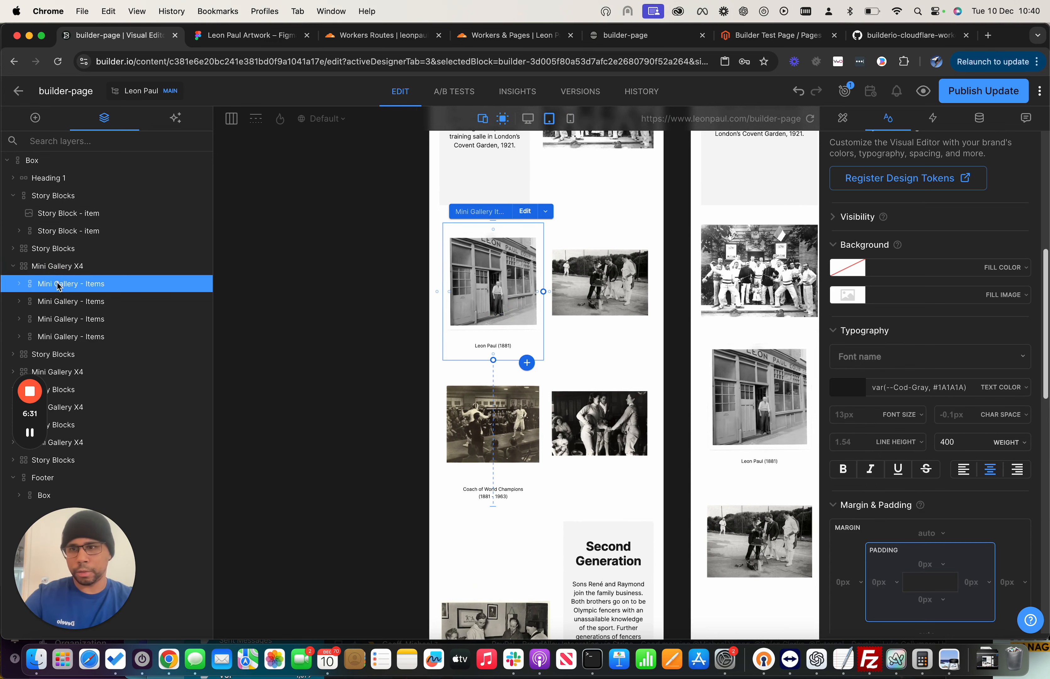
{"action": "left_click", "coordinate": [933, 118]}
{"action": "left_click", "coordinate": [934, 176]}
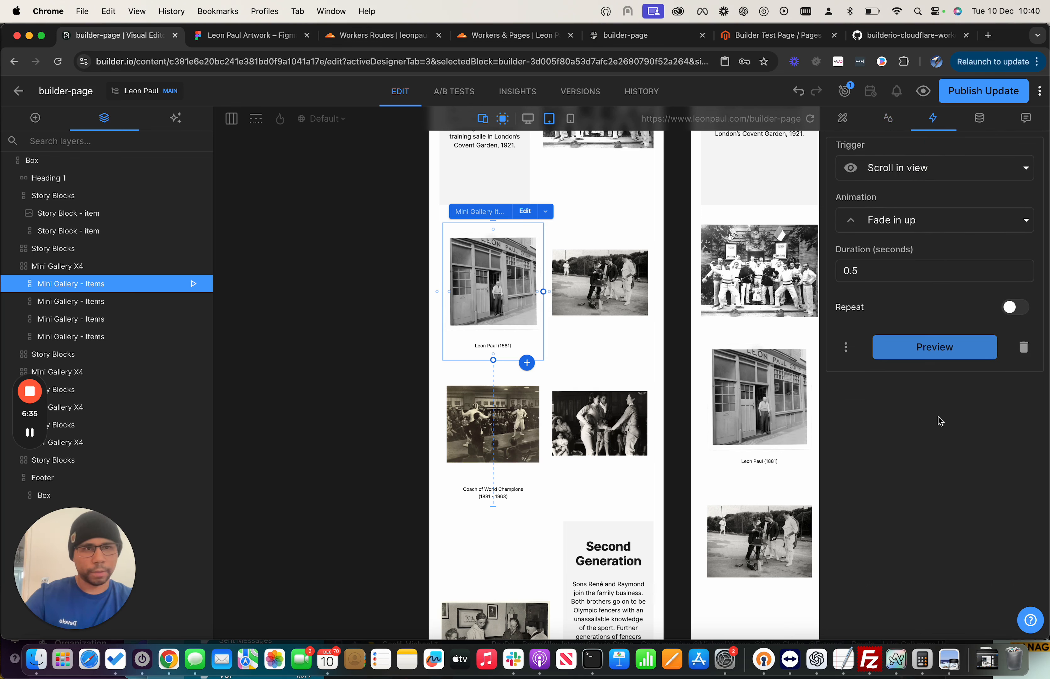
Add a Scroll in view animation, Fade in up over 0.5 seconds, to the other three items of the first Mini Gallery X4, and publish the update
{"action": "left_click", "coordinate": [104, 305]}
{"action": "left_click", "coordinate": [984, 160]}
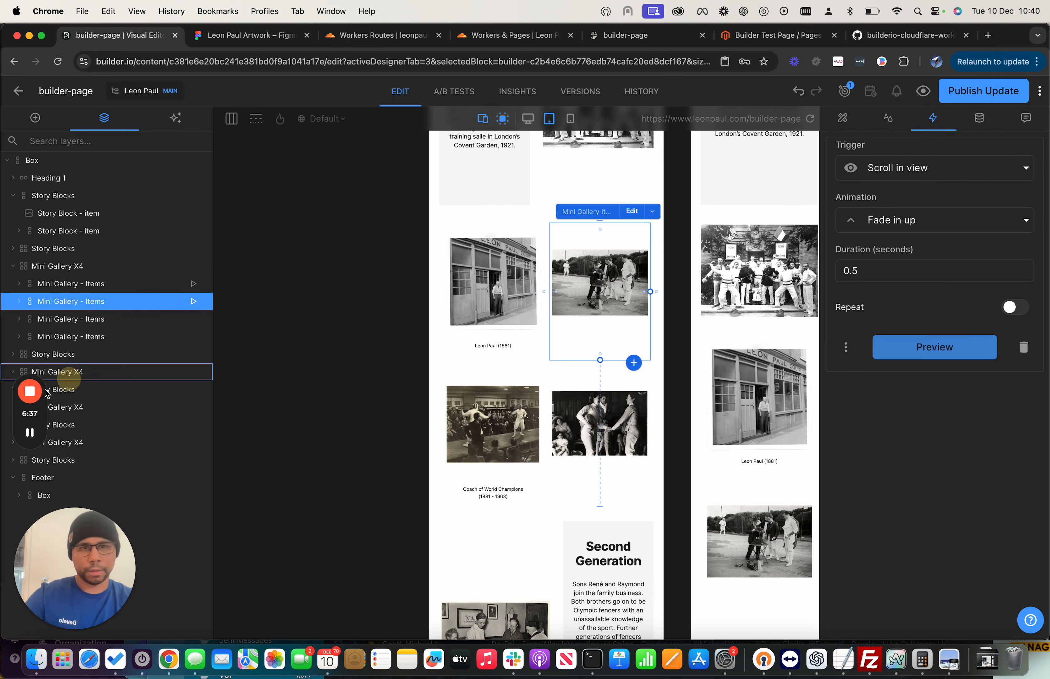
{"action": "left_click", "coordinate": [79, 323]}
{"action": "left_click", "coordinate": [949, 160]}
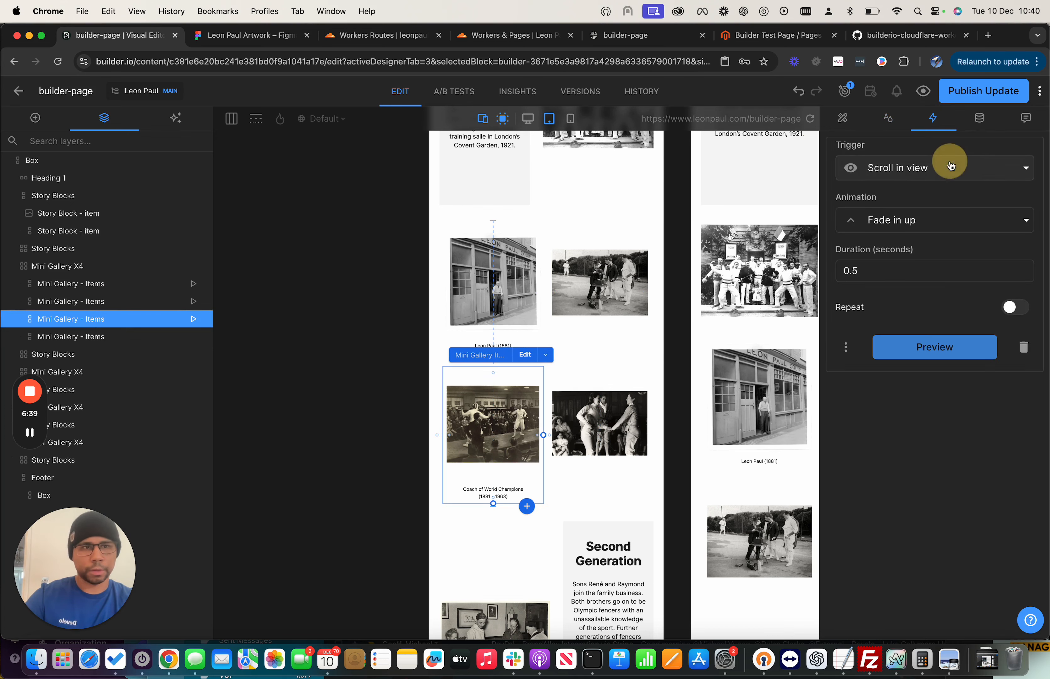
{"action": "left_click", "coordinate": [101, 337]}
{"action": "left_click", "coordinate": [973, 160]}
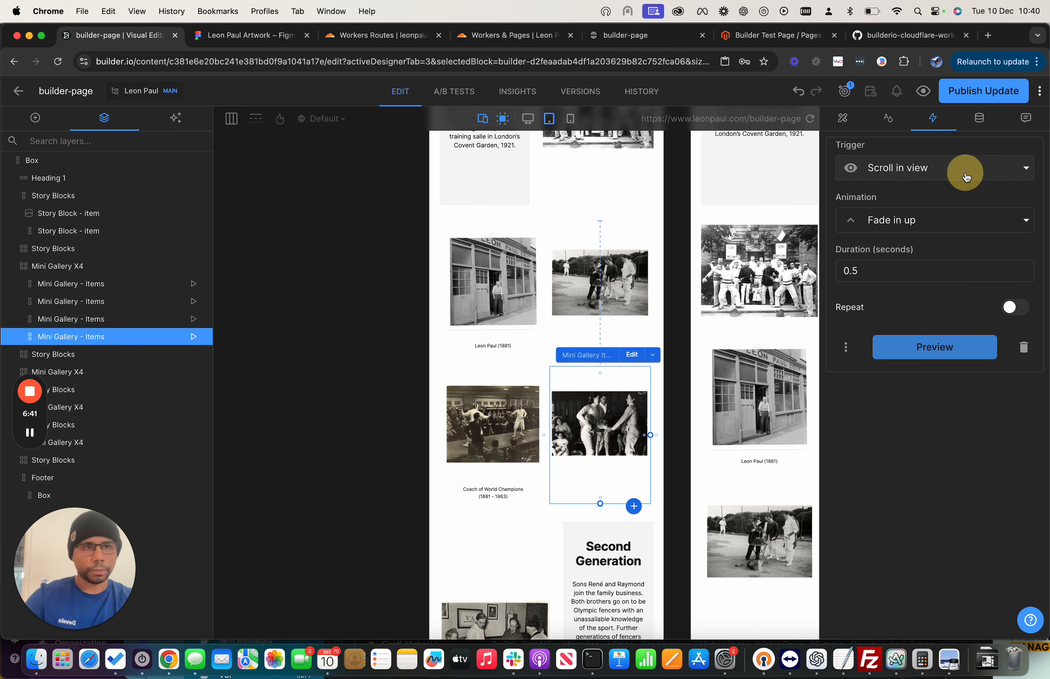
{"action": "left_click", "coordinate": [999, 99]}
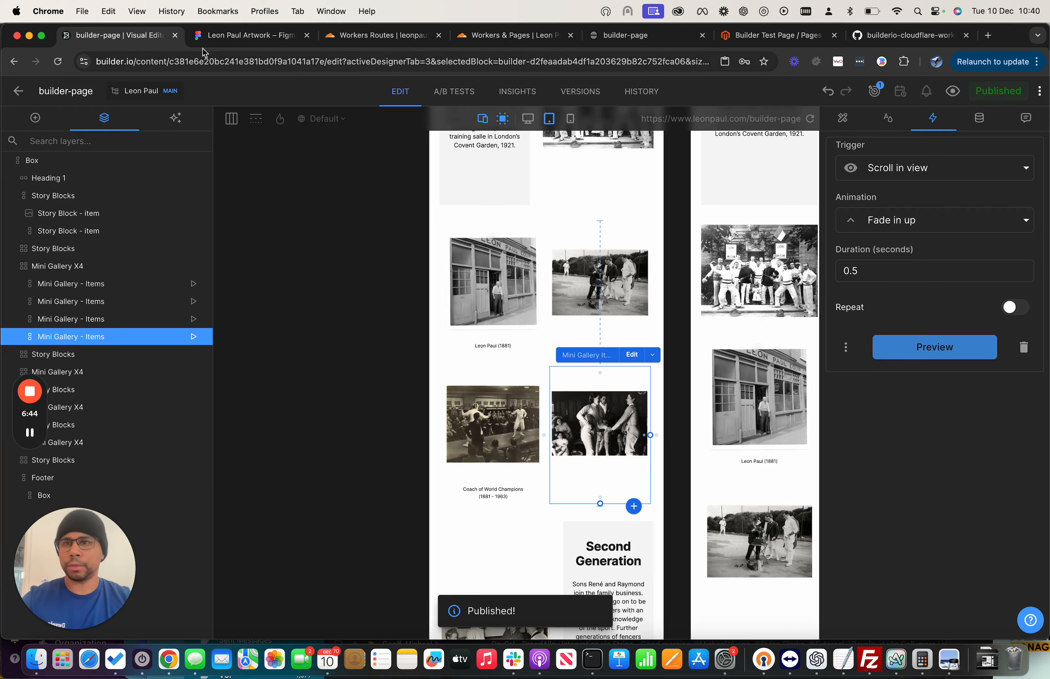
Check the published storefront page's layout and scroll animations at tablet width, and restore the browser window to full width
{"action": "left_click", "coordinate": [631, 35]}
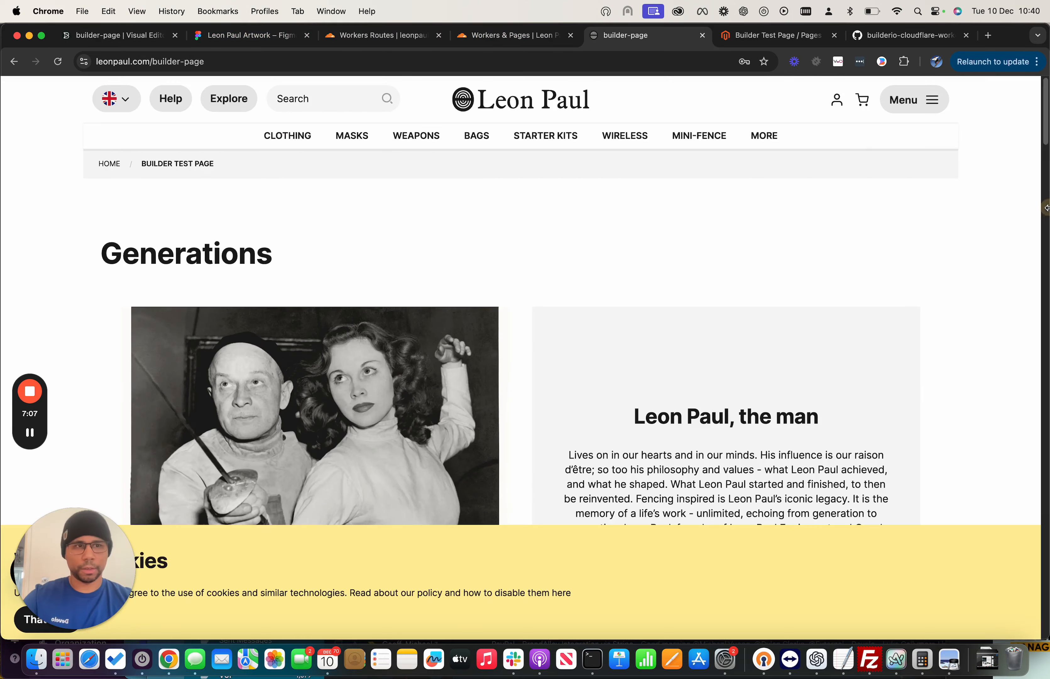
{"action": "left_click_drag", "start_coordinate": [1046, 207], "coordinate": [534, 218]}
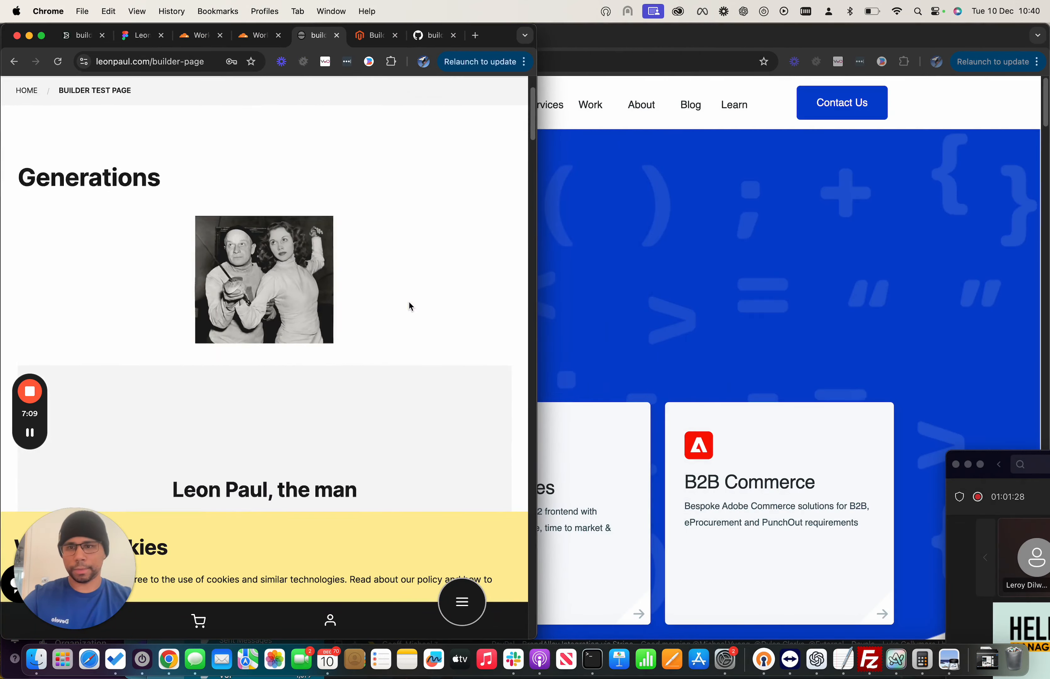
{"action": "scroll", "coordinate": [408, 300], "scroll_direction": "down", "scroll_amount": 15}
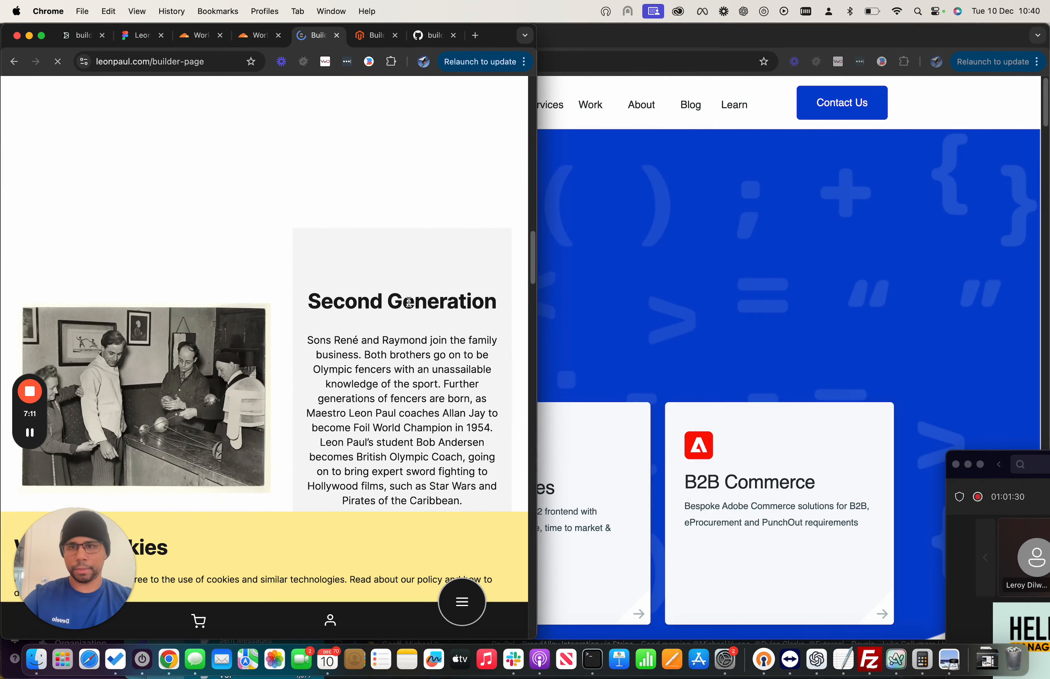
{"action": "scroll", "coordinate": [408, 302], "scroll_direction": "up", "scroll_amount": 15}
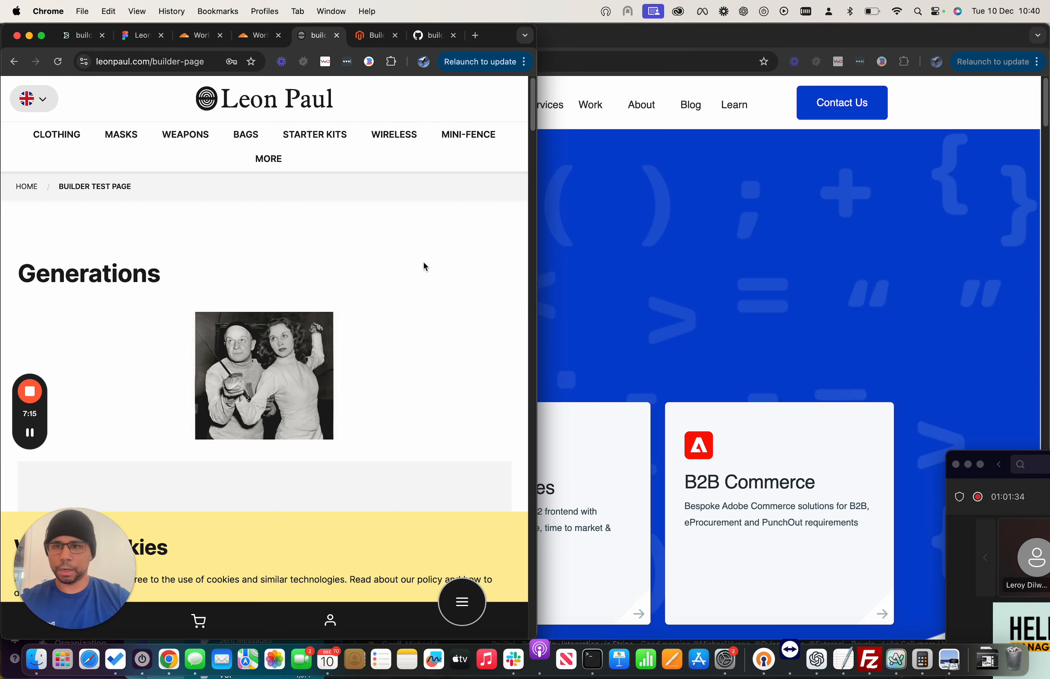
{"action": "scroll", "coordinate": [423, 261], "scroll_direction": "down", "scroll_amount": 5}
{"action": "scroll", "coordinate": [380, 207], "scroll_direction": "down", "scroll_amount": 20}
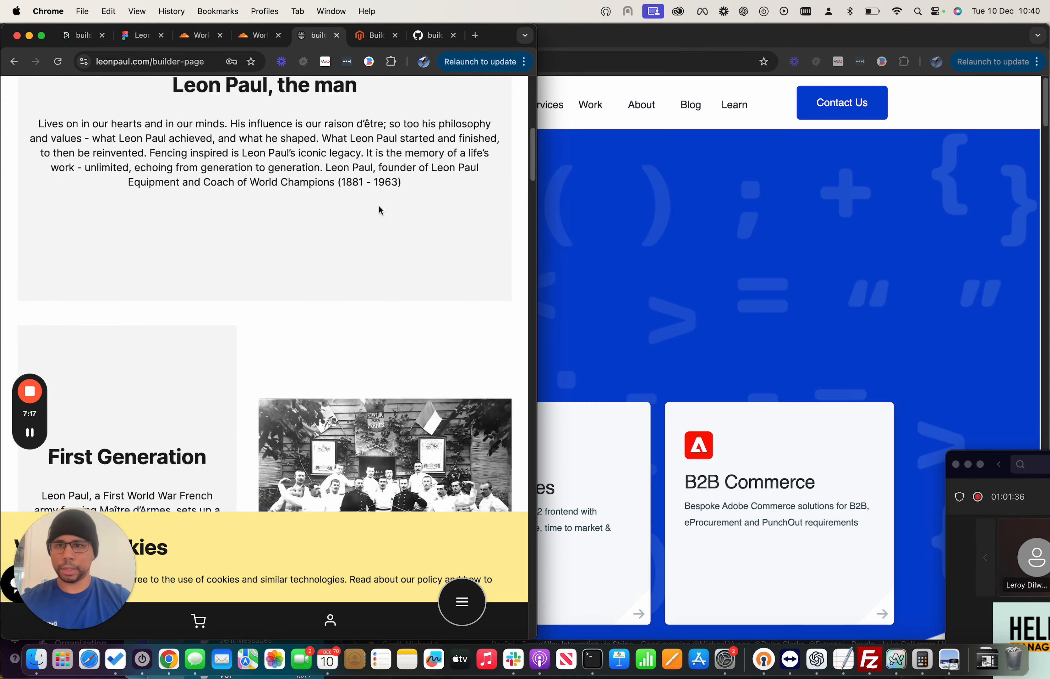
{"action": "scroll", "coordinate": [381, 210], "scroll_direction": "down", "scroll_amount": 15}
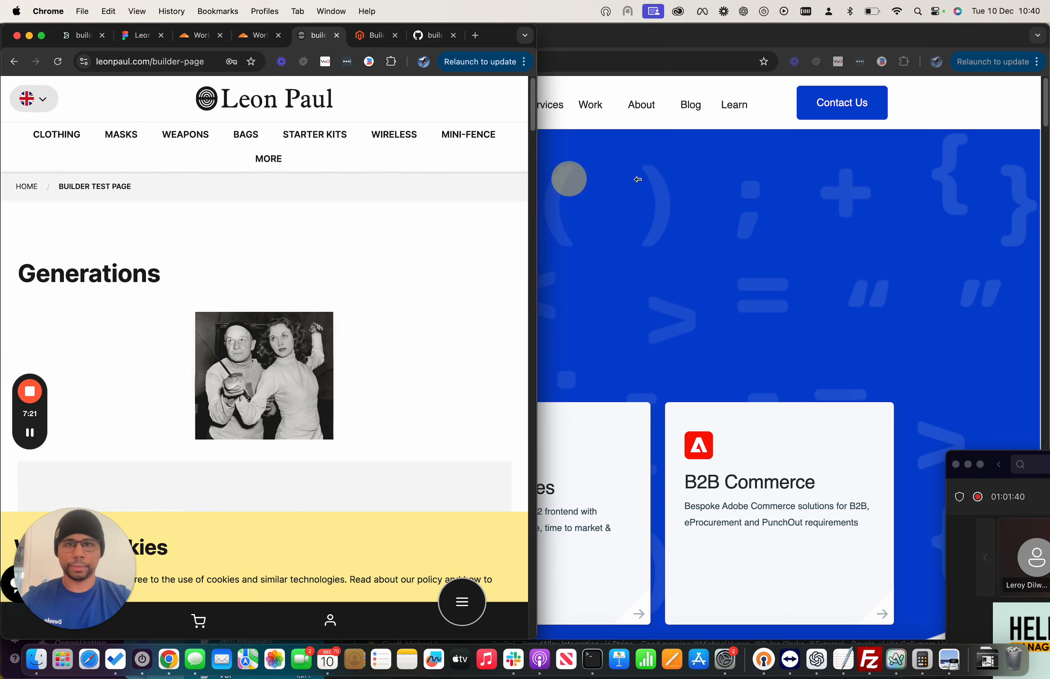
{"action": "key", "text": "ctrl+alt+Return"}
View the tablet and mobile previews in the Builder.io editor, and review the storefront page at full width down to the First Generation section
{"action": "left_click", "coordinate": [141, 36]}
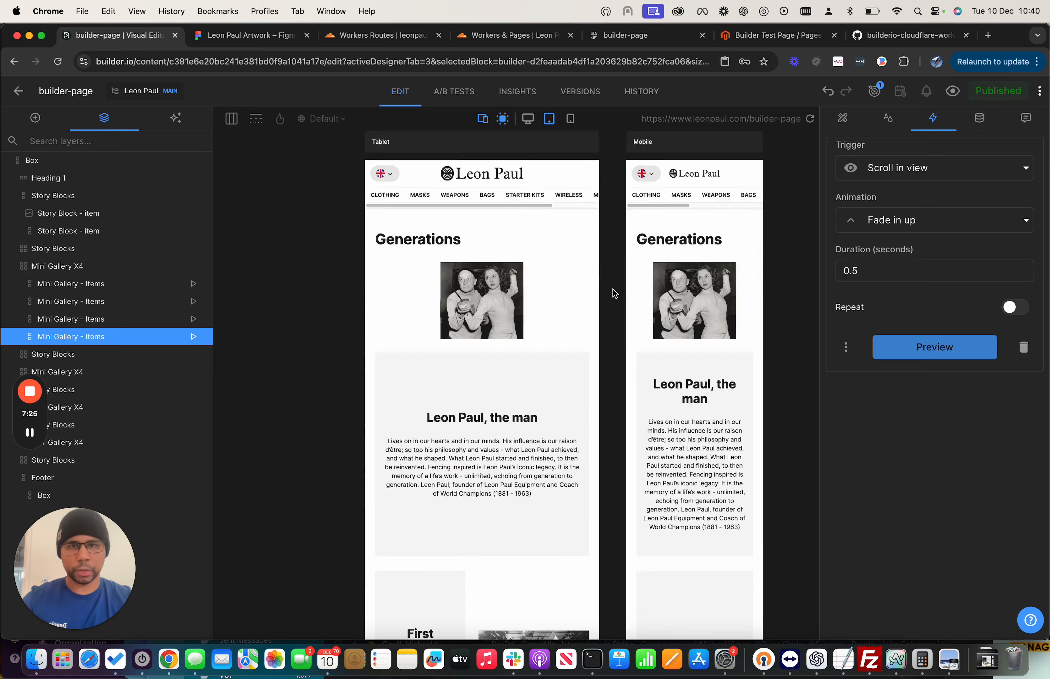
{"action": "left_click", "coordinate": [668, 44]}
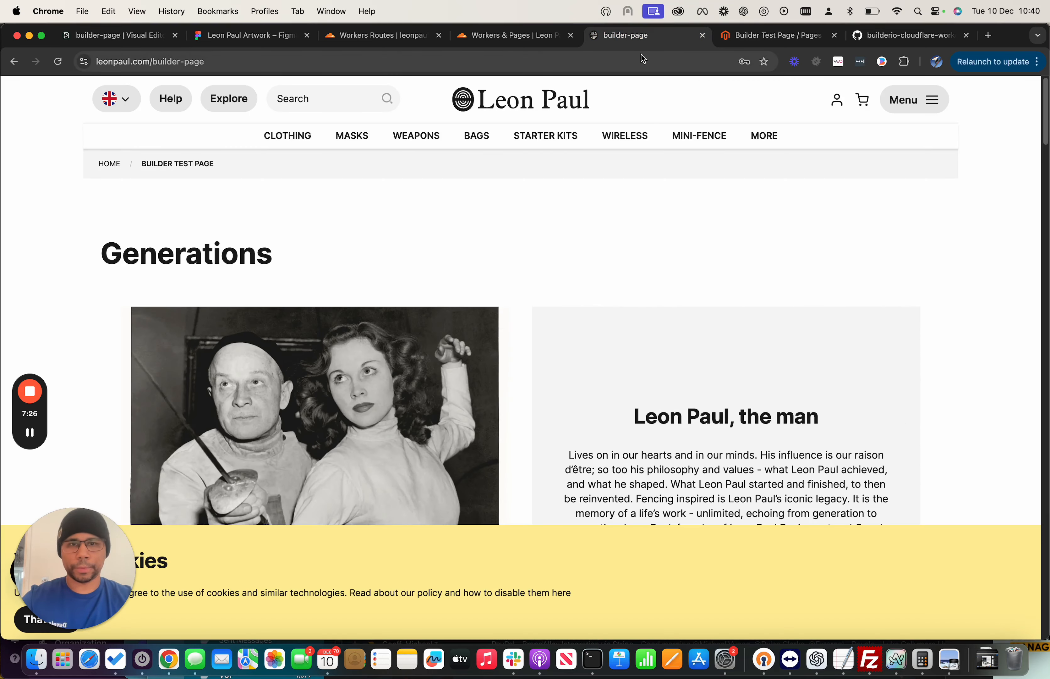
{"action": "scroll", "coordinate": [675, 283], "scroll_direction": "down", "scroll_amount": 10}
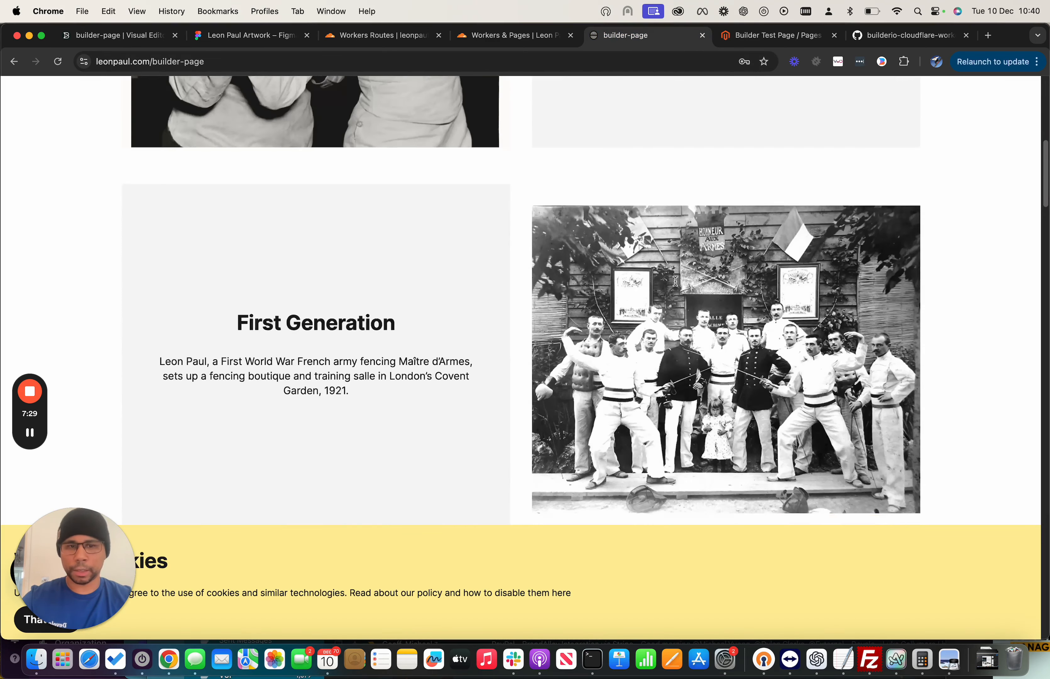
{"action": "mouse_move", "coordinate": [30, 397]}
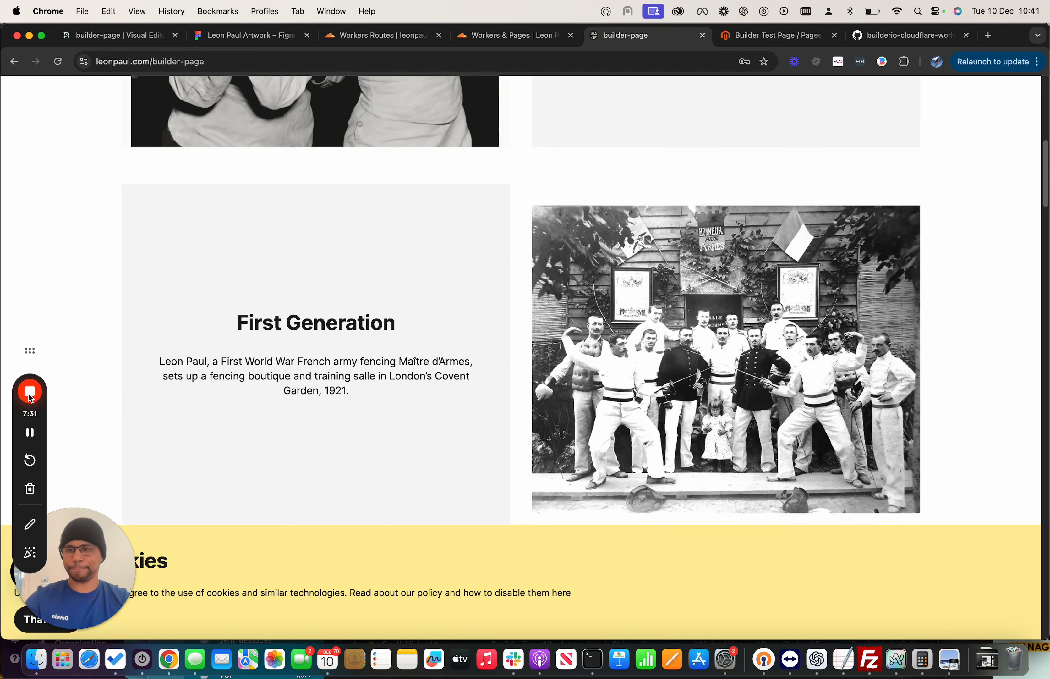